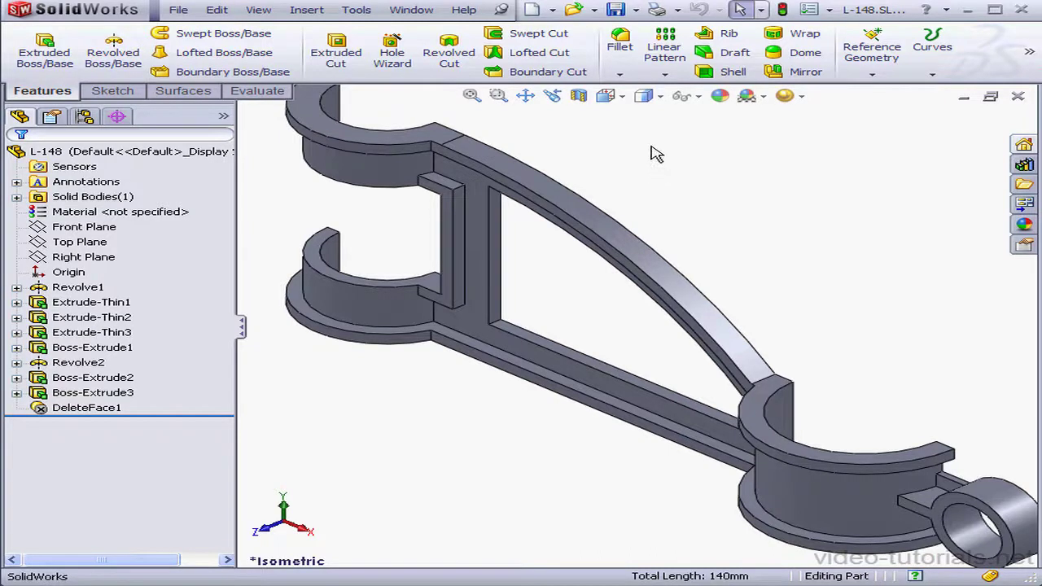
Step: Start a 10 mm constant-radius fillet and select the corner edges where the arm's web and flanges meet the two small half-rings
left_click(620, 45)
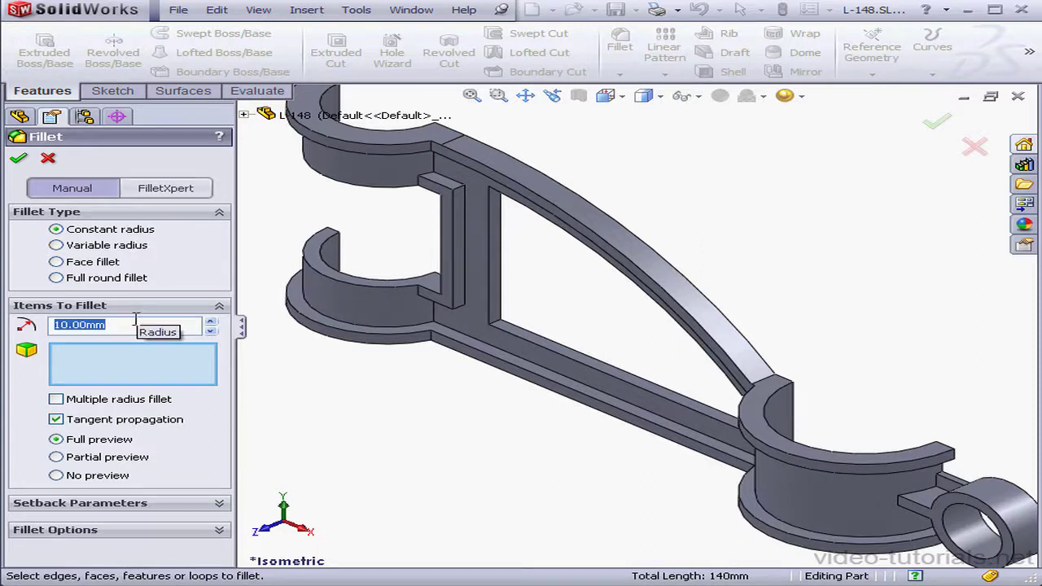
left_click(219, 530)
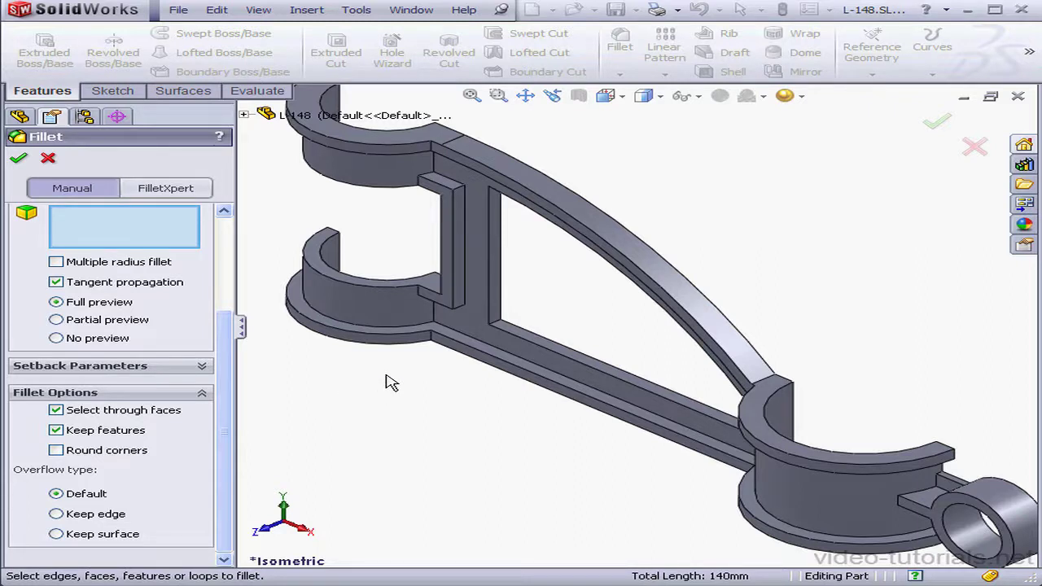
left_click(434, 342)
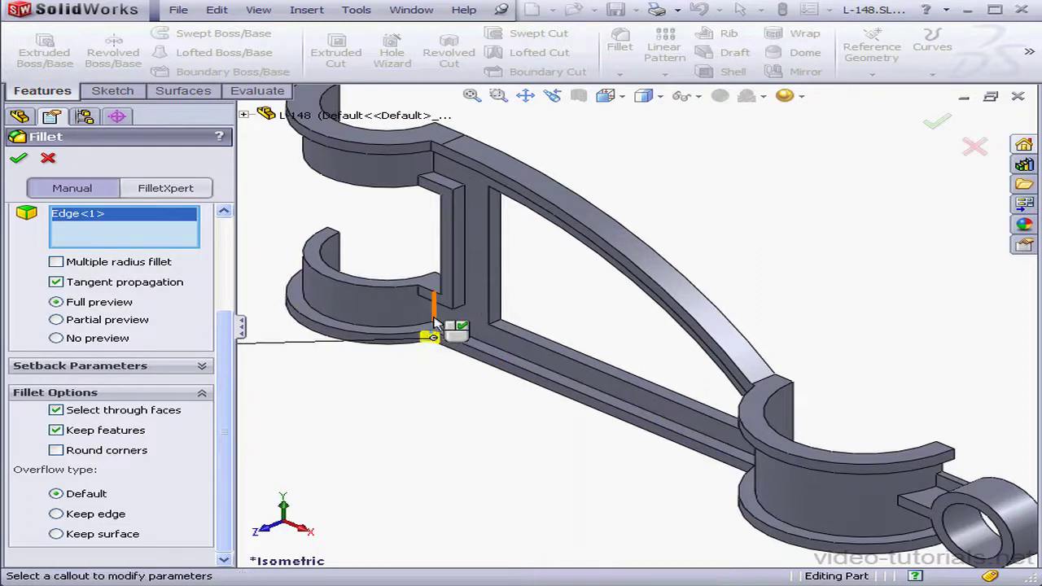
left_click(431, 302)
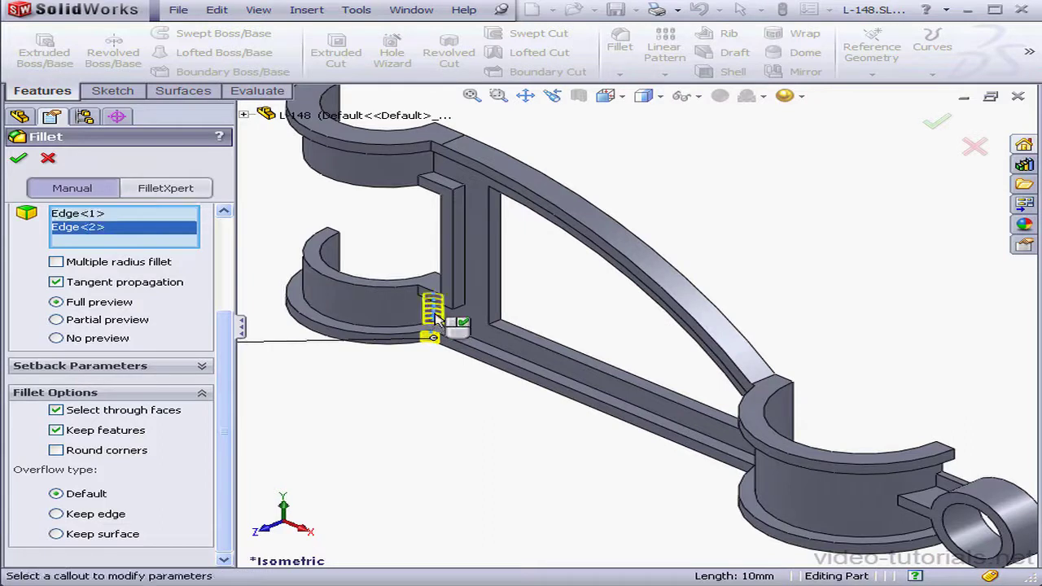
left_click(436, 157)
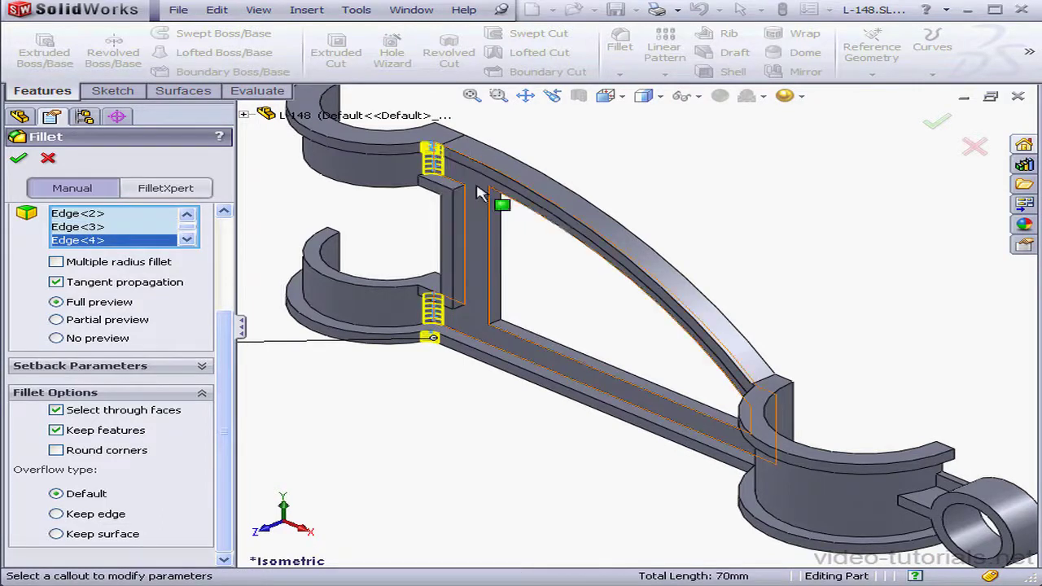
Step: Add the corner edges of the U-shaped bracket and the window's two corners nearest it to the 10 mm fillet
left_click(460, 192)
left_click(459, 187)
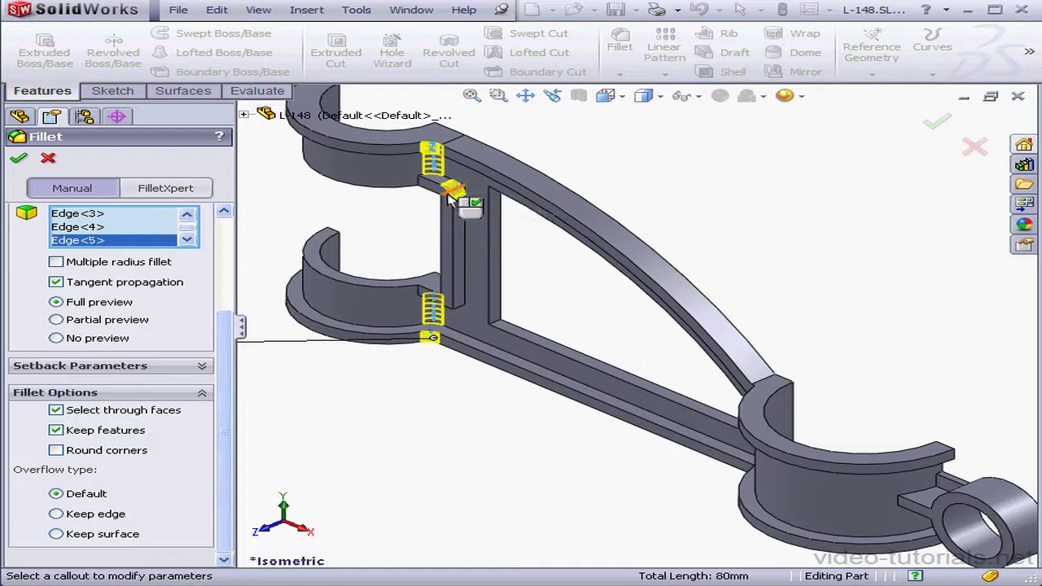
left_click(450, 194)
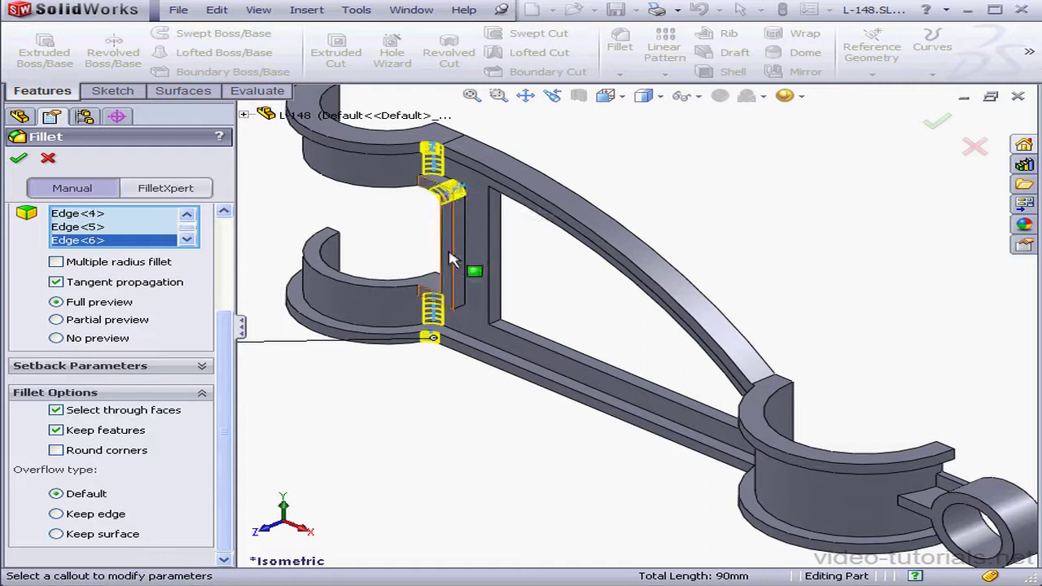
left_click(449, 298)
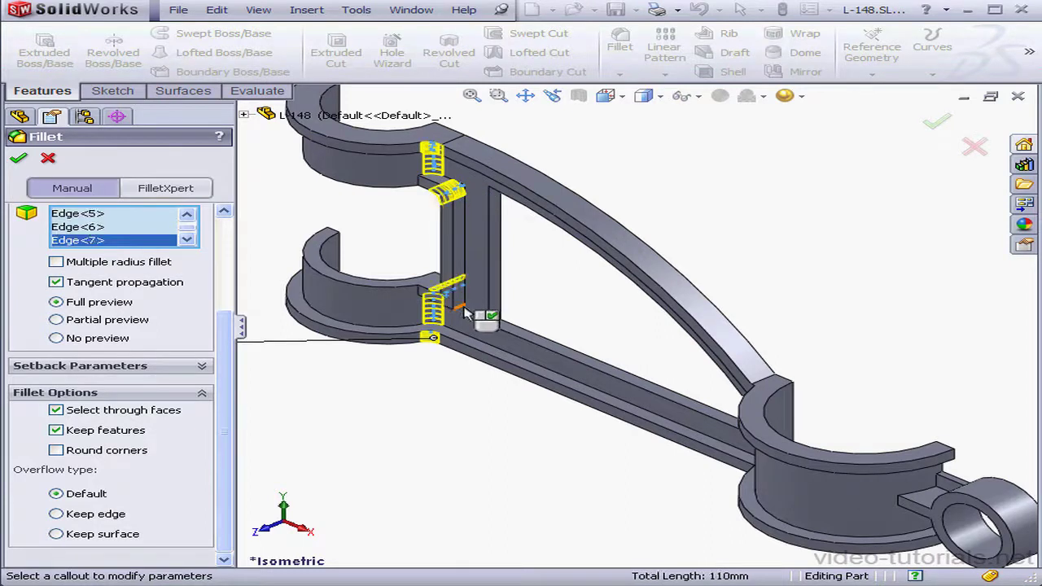
left_click(475, 312)
left_click(500, 317)
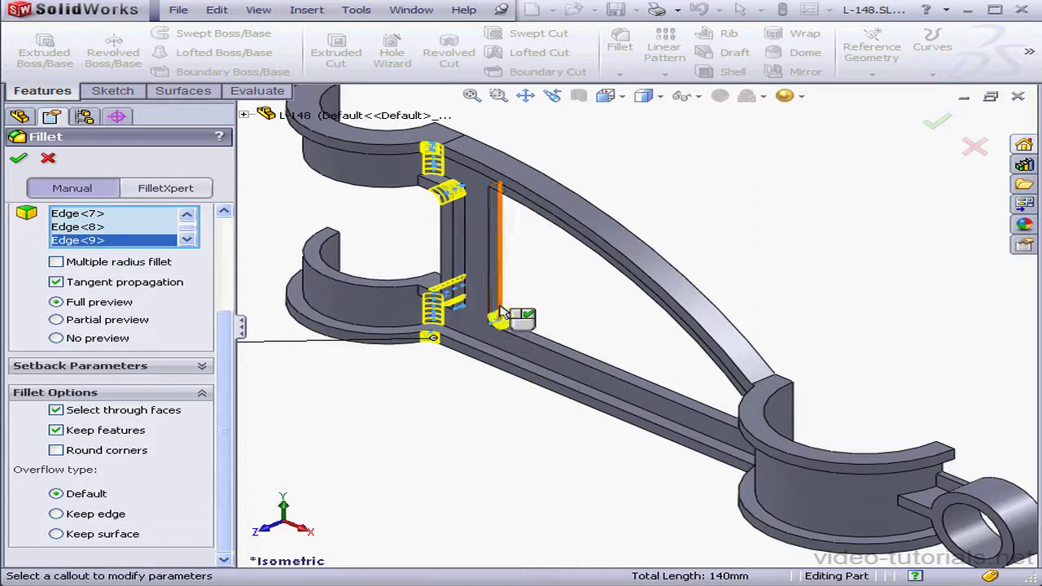
left_click(490, 191)
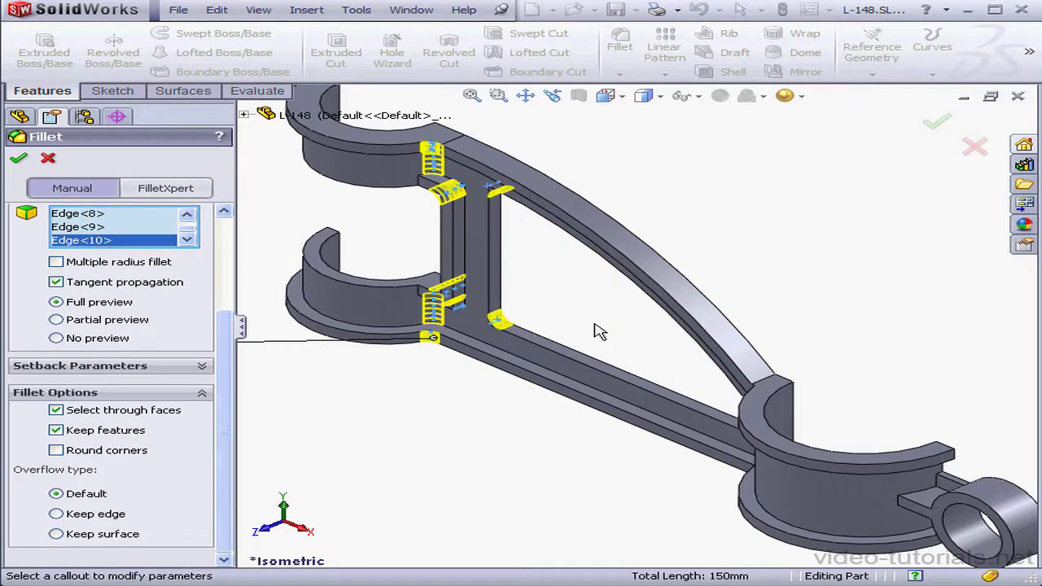
Step: Add the arm-to-large-half-ring junction edges and the adjacent window corners to the 10 mm fillet and apply it
middle_click_drag(732, 453, 857, 438)
left_click(699, 431)
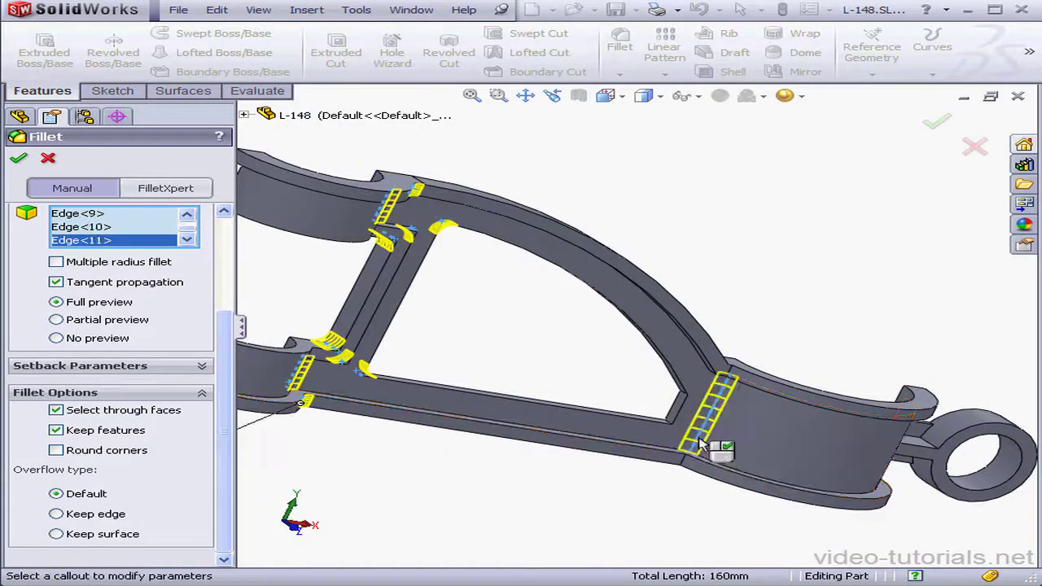
left_click(729, 373)
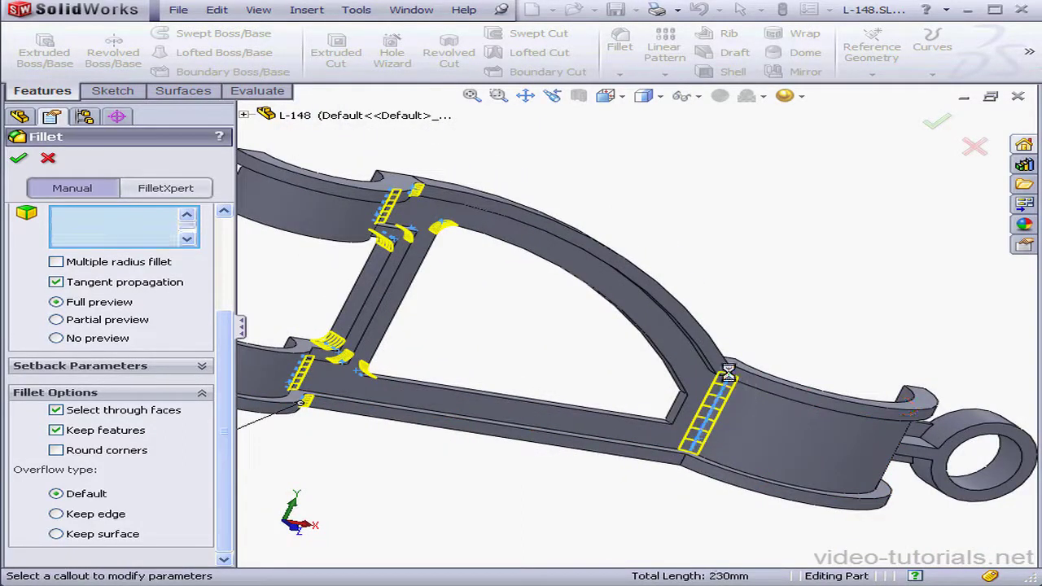
left_click(683, 458)
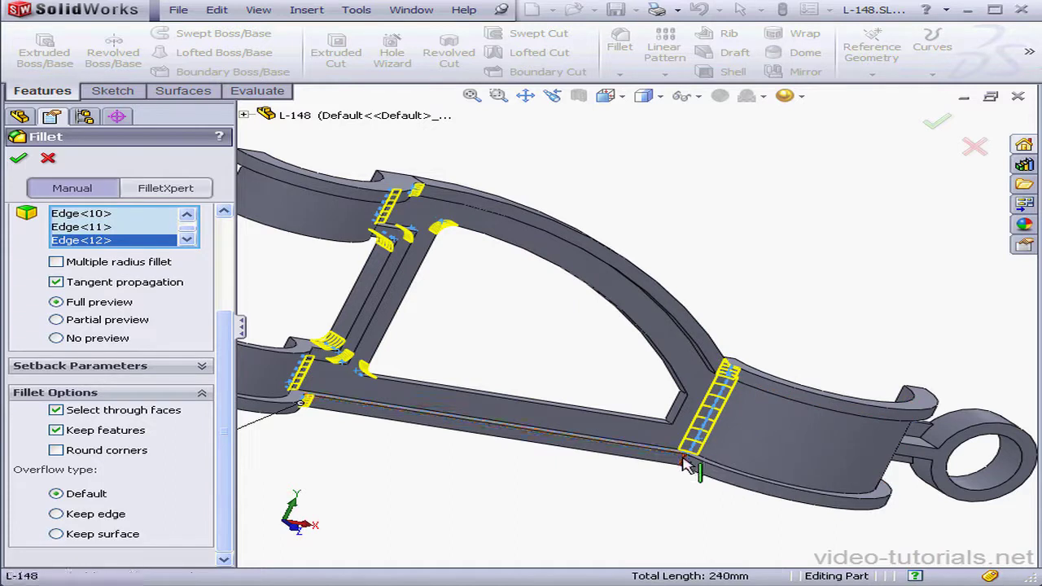
left_click(677, 413)
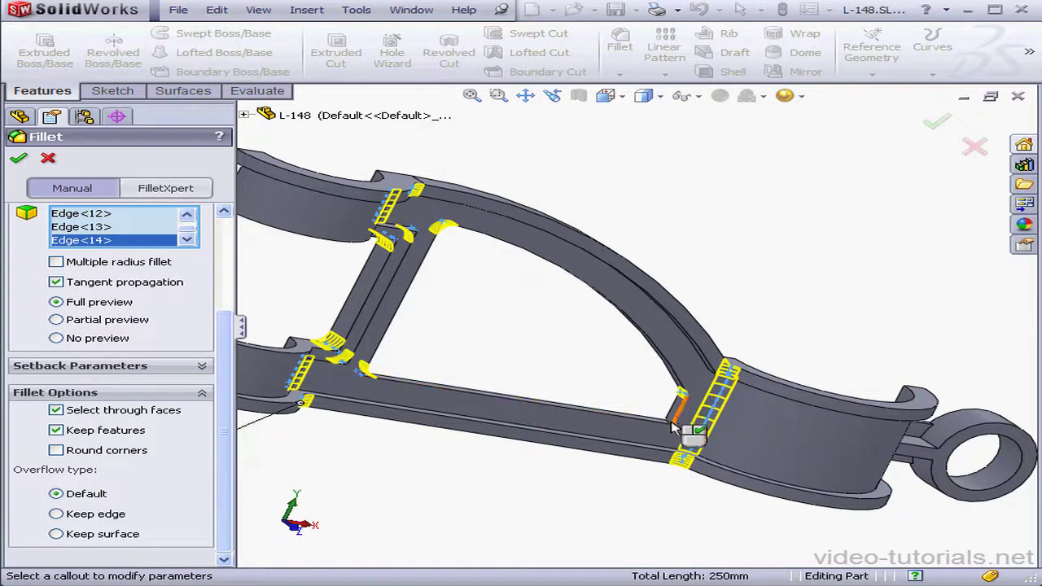
left_click(669, 425)
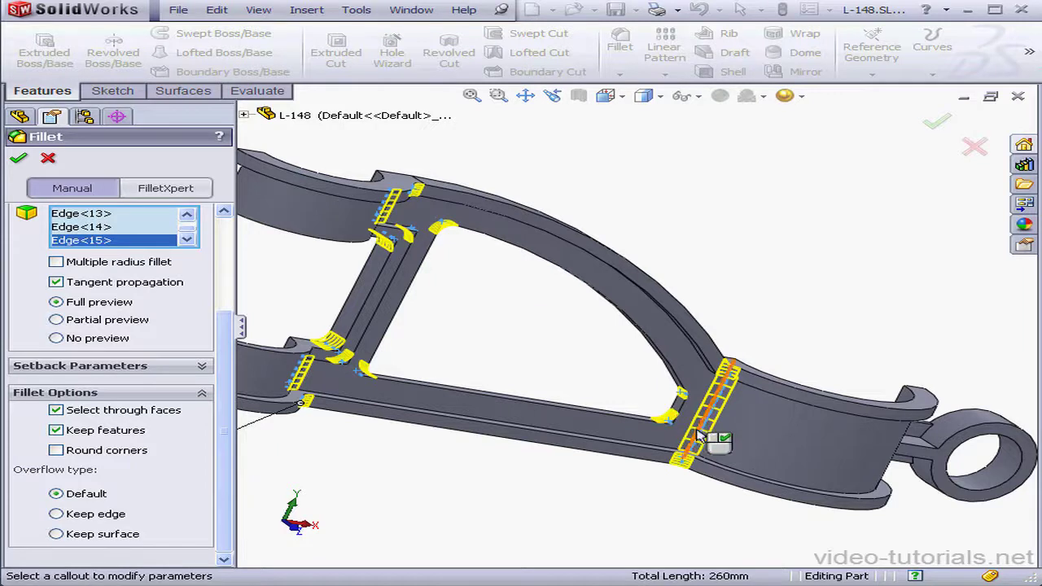
left_click(20, 160)
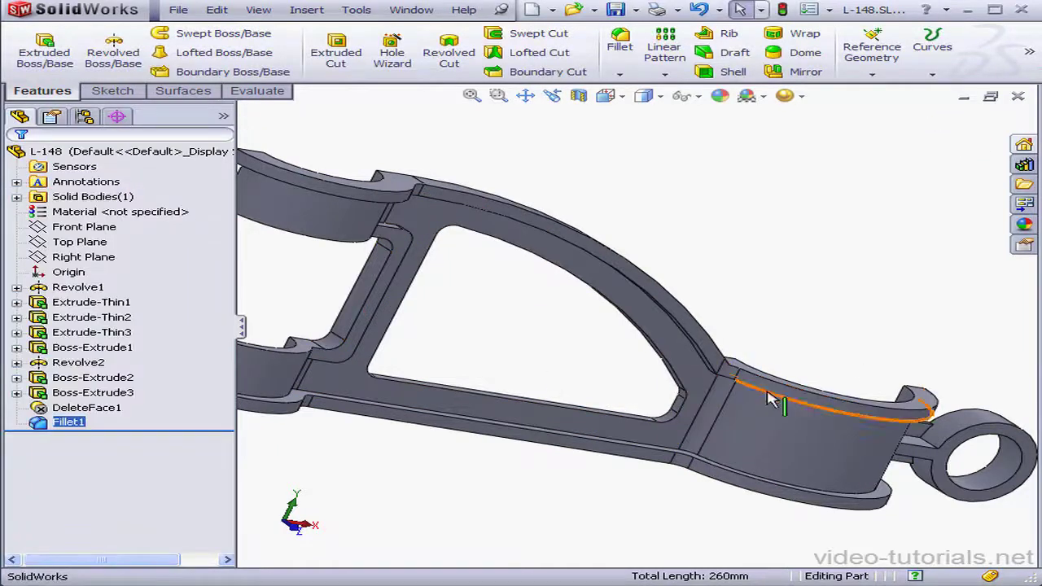
Step: Fillet the two short edges where the curved flange meets the large half-ring with a 2 mm radius
scroll(721, 383, "down", 5)
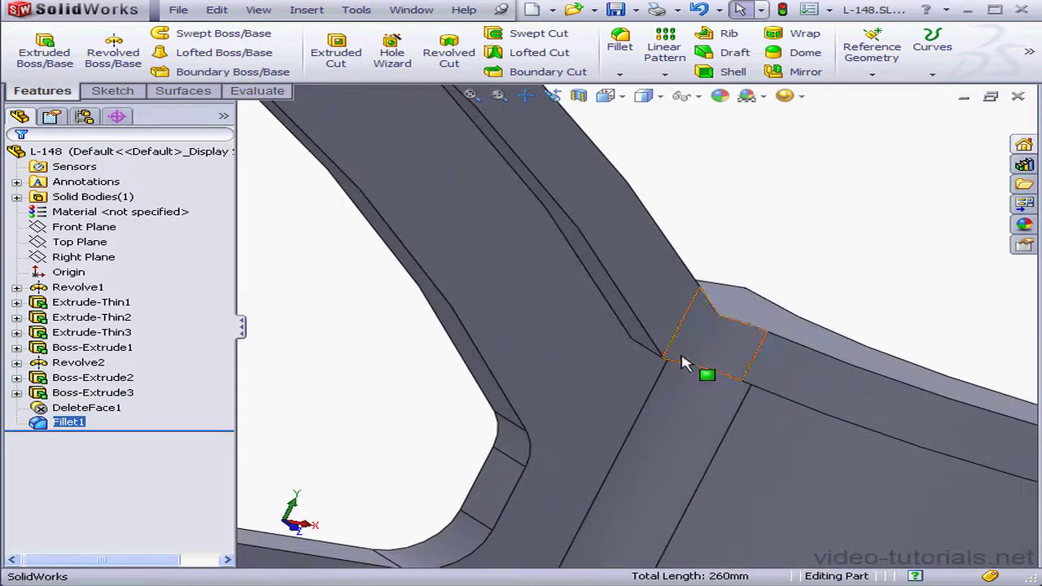
left_click(623, 41)
type("2")
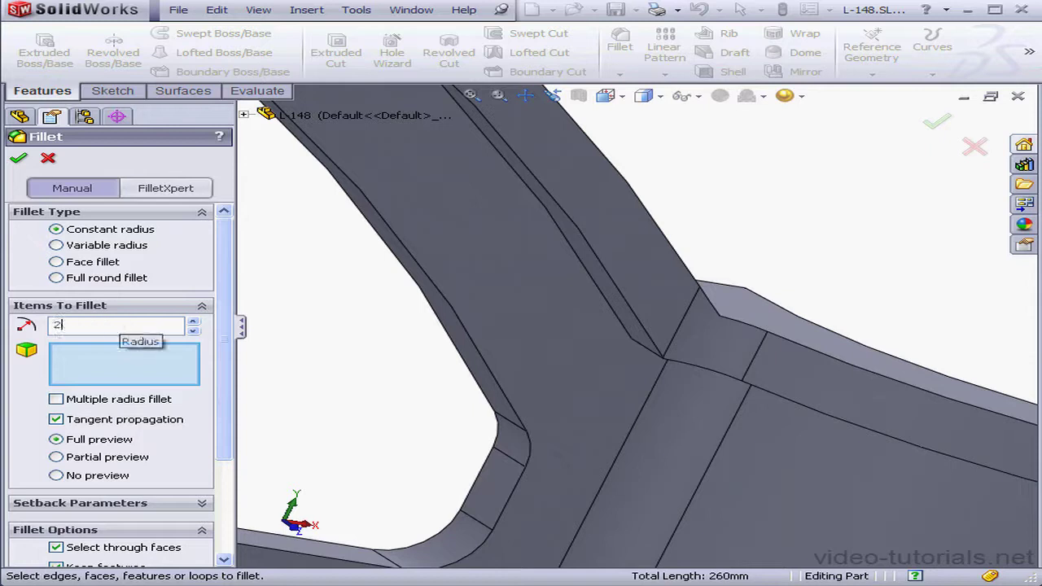
left_click(654, 354)
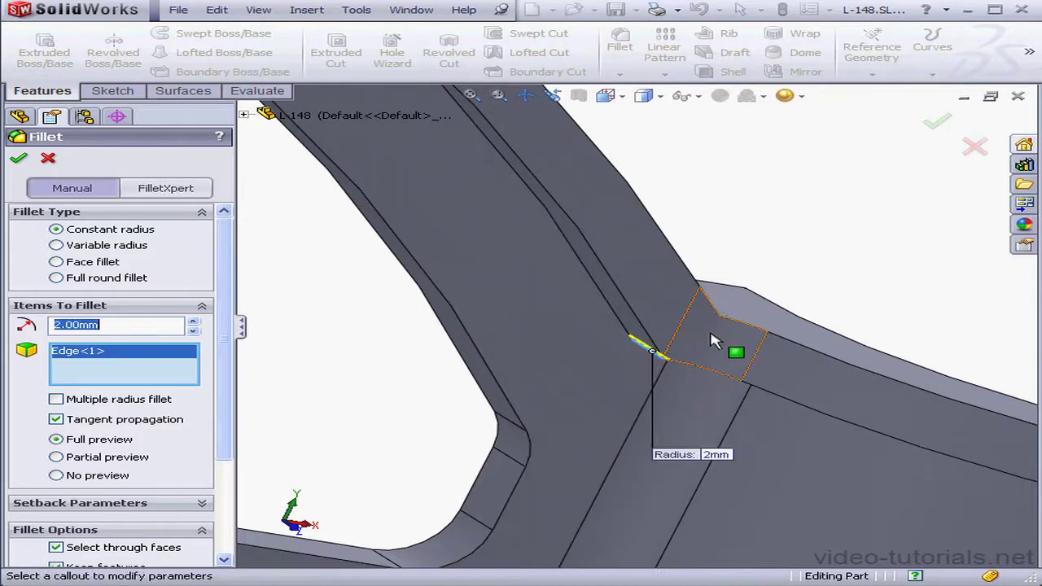
mouse_move(709, 333)
middle_mouse_down()
mouse_move(645, 324)
mouse_move(692, 333)
middle_mouse_up()
left_click(735, 303)
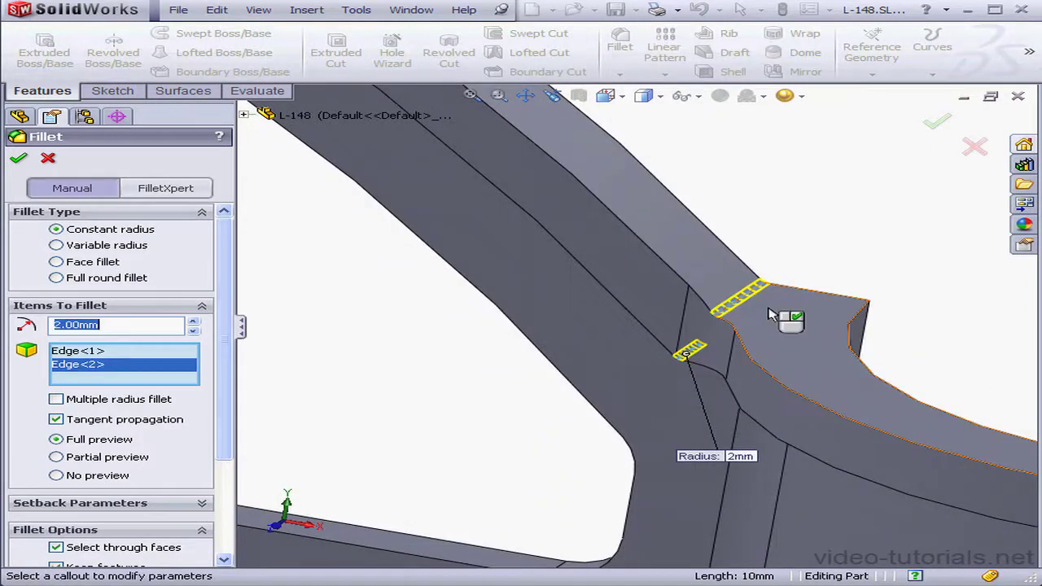
left_click(20, 159)
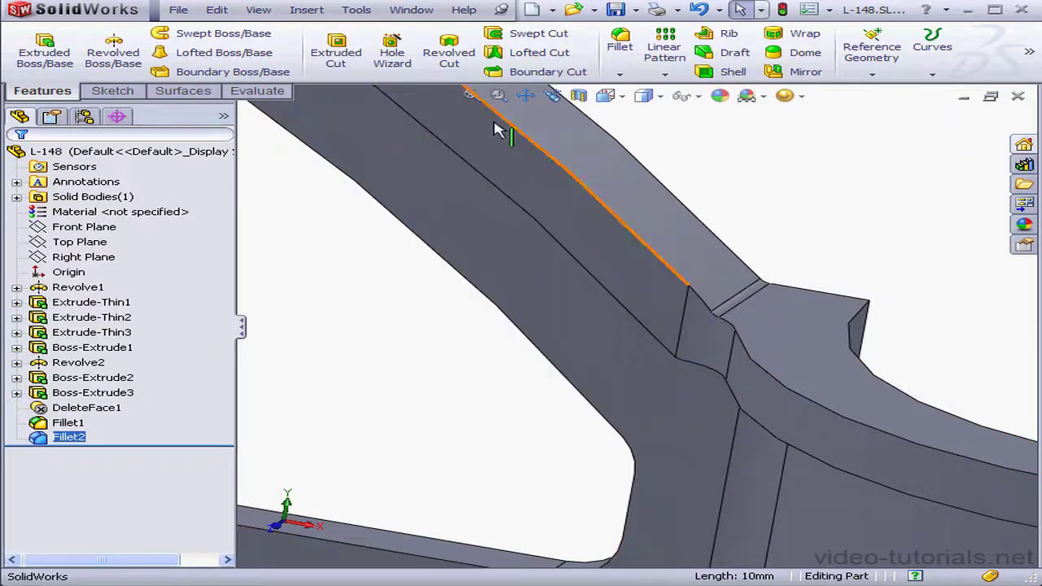
Step: Start a 3 mm fillet and select the long edges of the lower and upper flanges, including the upper flange's junction with the web
left_click(622, 96)
left_click(638, 117)
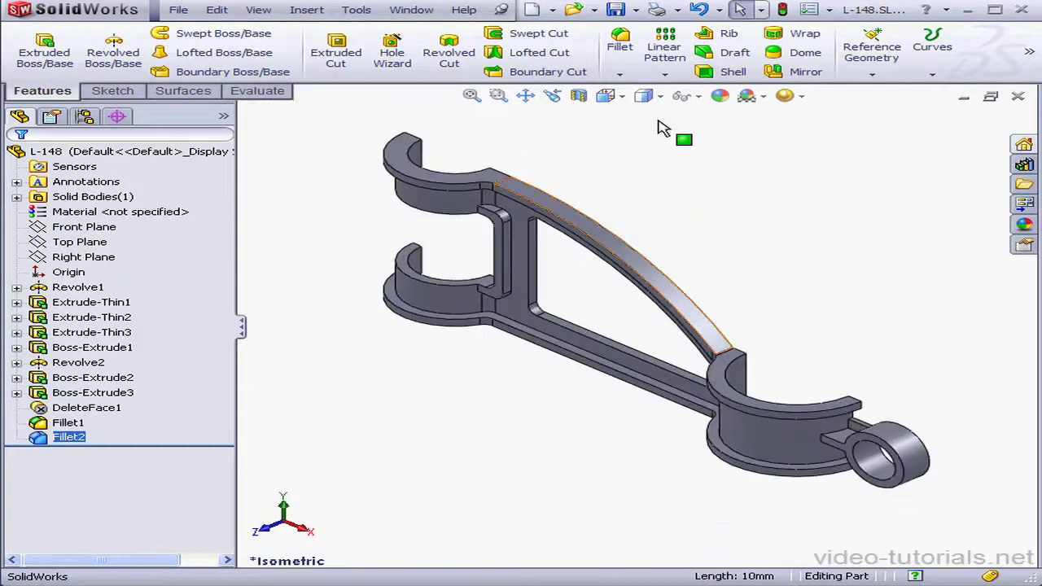
left_click(619, 45)
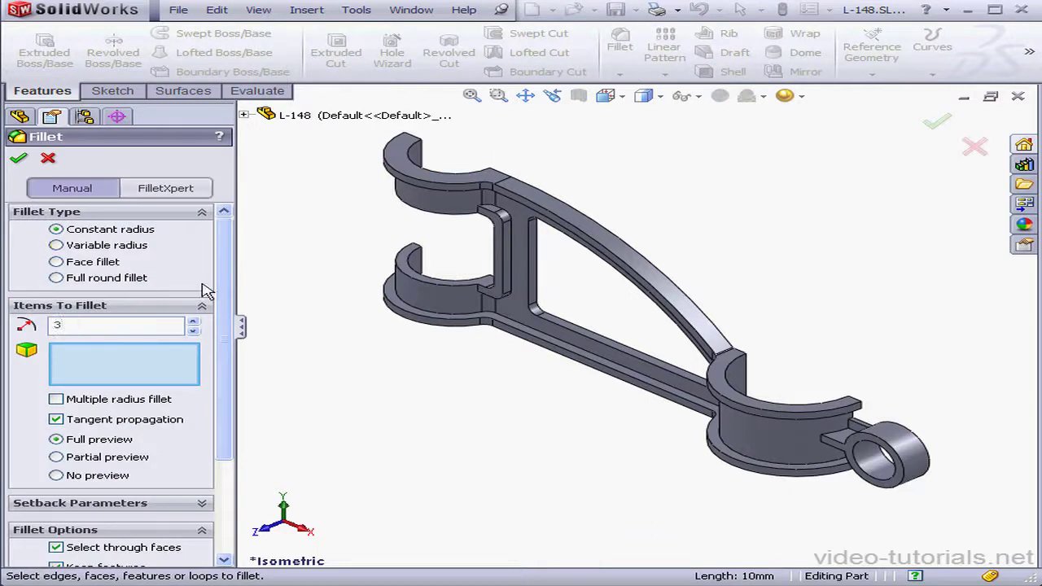
type("3")
scroll(692, 398, "down", 4)
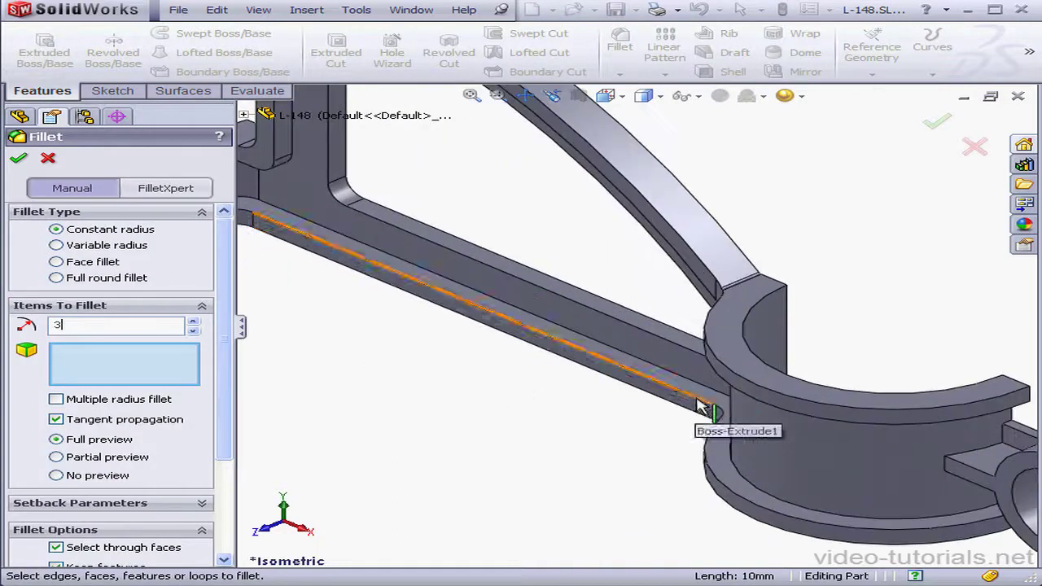
left_click(769, 518)
left_click(822, 494)
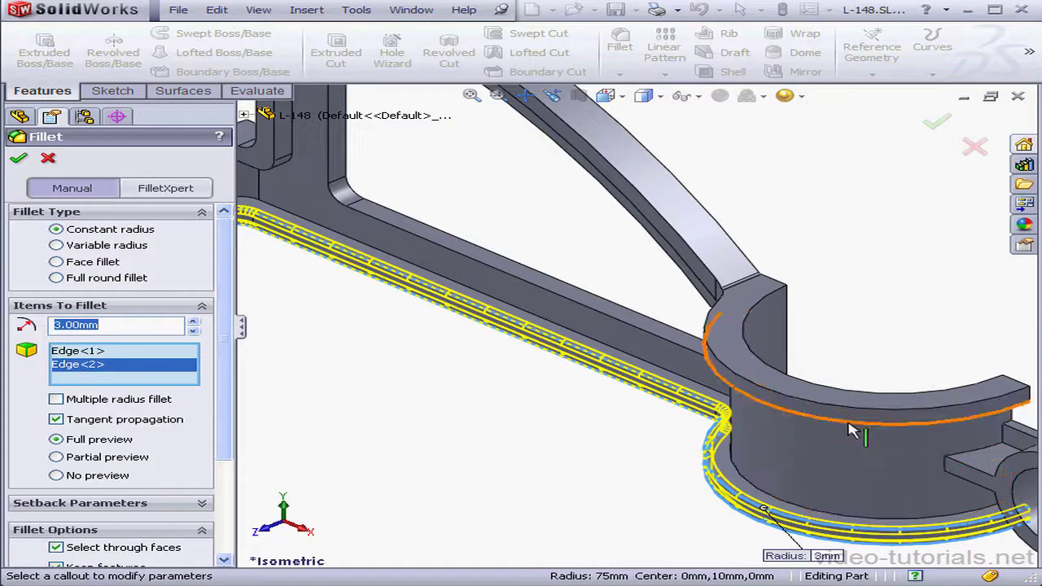
left_click(848, 423)
left_click(855, 413)
middle_click_drag(856, 419, 876, 412)
scroll(861, 398, "down", 2)
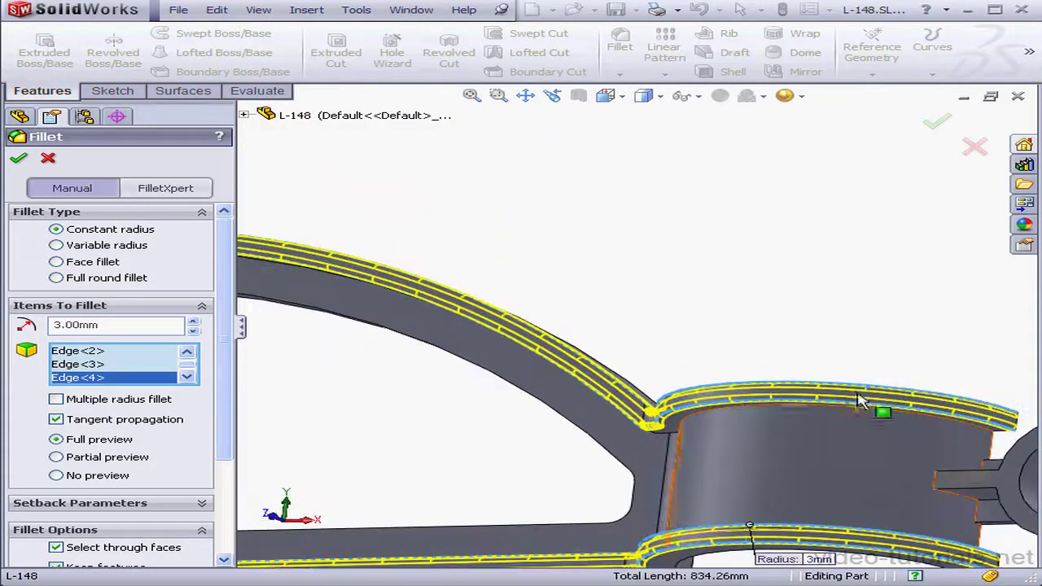
left_click(846, 416)
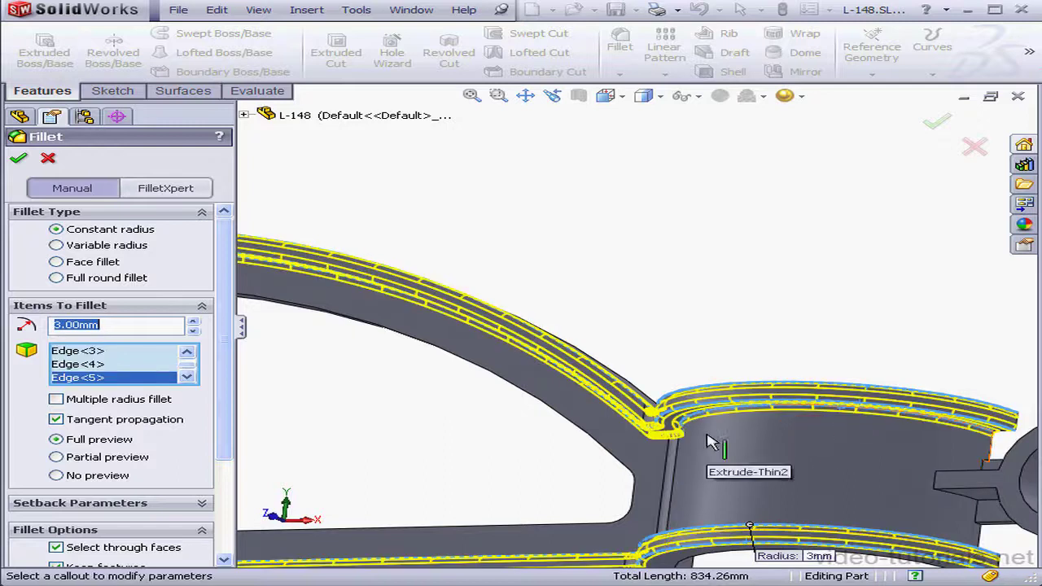
Step: Add the long edges of the U-shaped bracket between the small half-rings to the 3 mm fillet and apply it
left_click(525, 95)
left_click_drag(396, 360, 649, 334)
left_click_drag(452, 358, 661, 330)
left_click(521, 102)
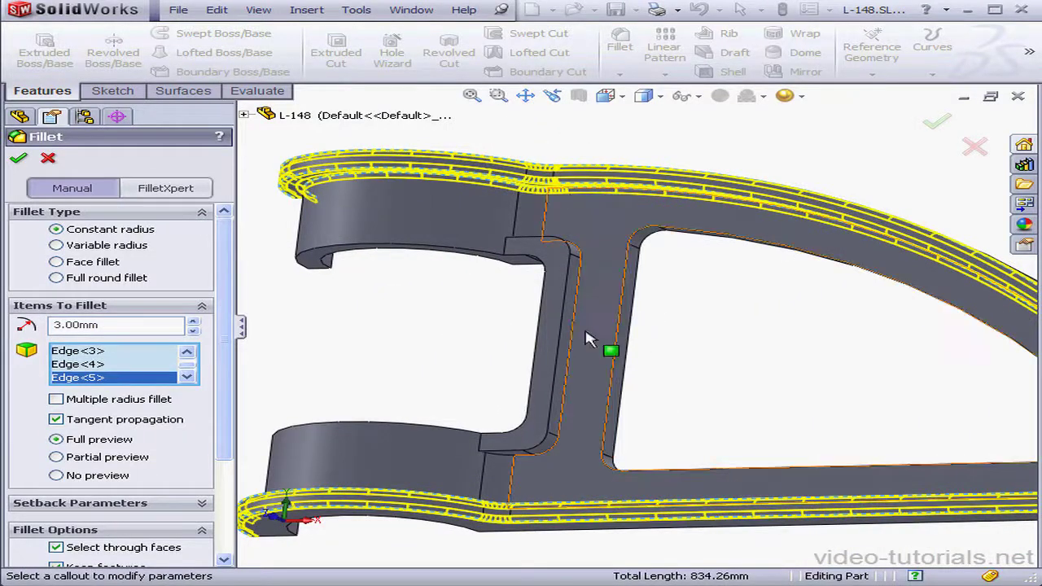
left_click(566, 358)
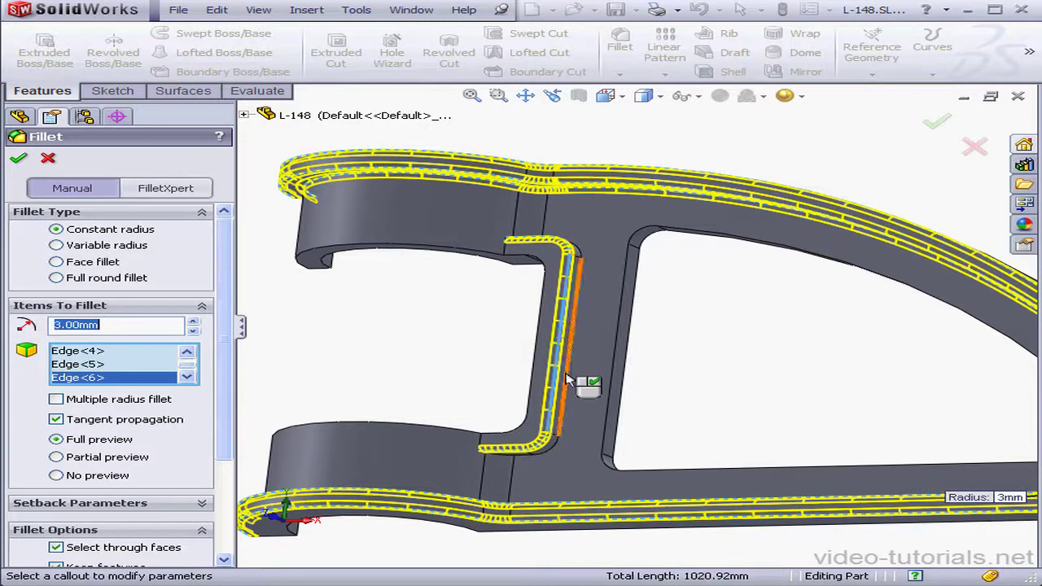
left_click(563, 366)
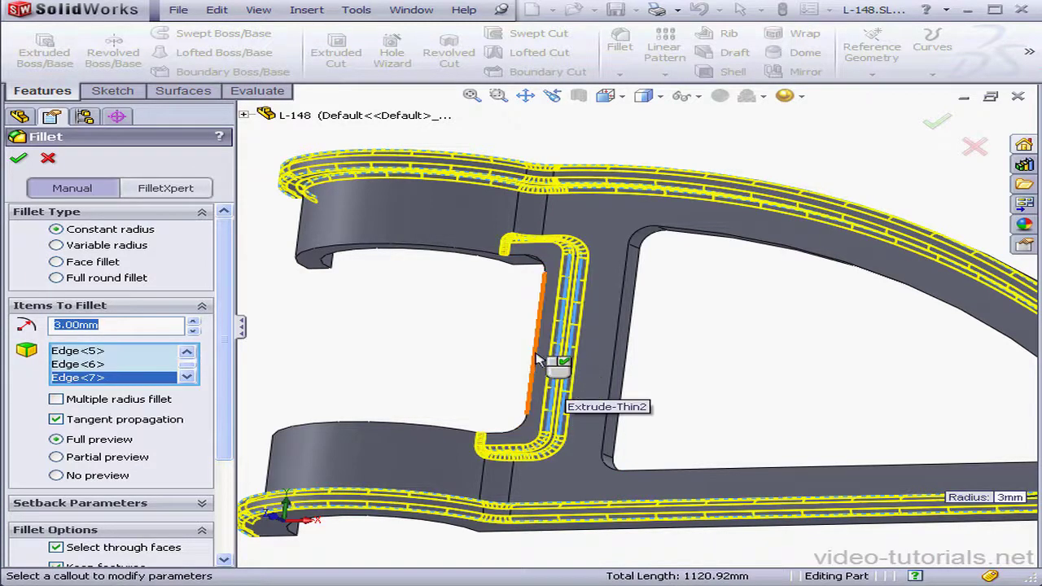
left_click(541, 362)
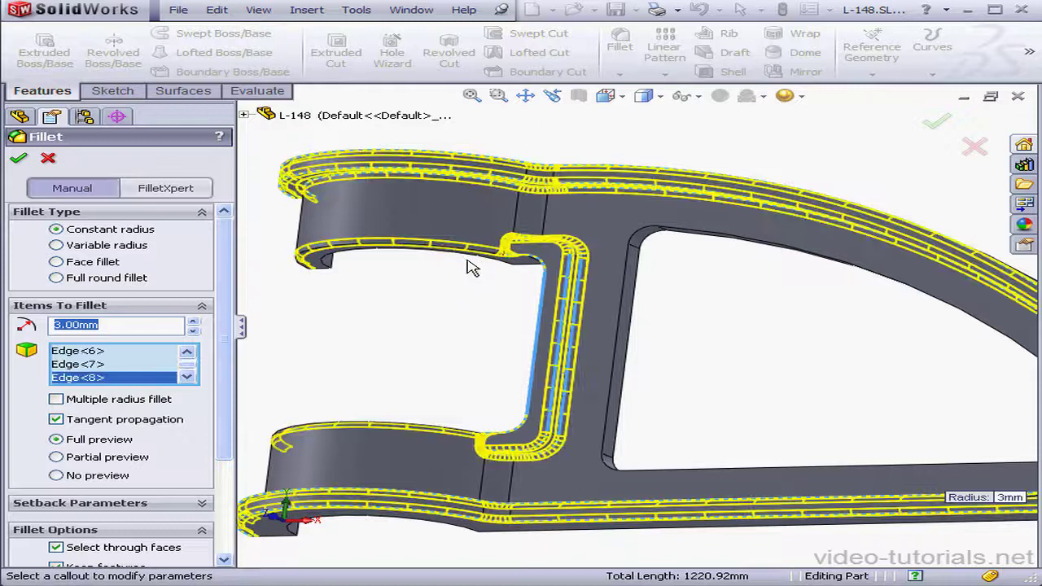
left_click(22, 161)
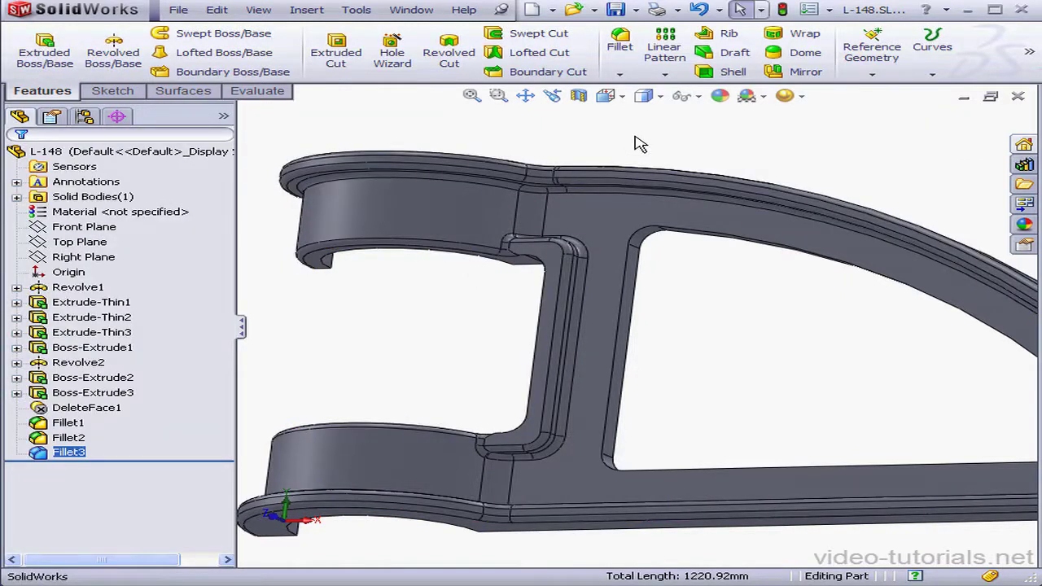
Step: Mirror the half arm's solid body about the Front Plane with merged solids, leaving Fillet3 out of the features to mirror
left_click(621, 97)
left_click(638, 119)
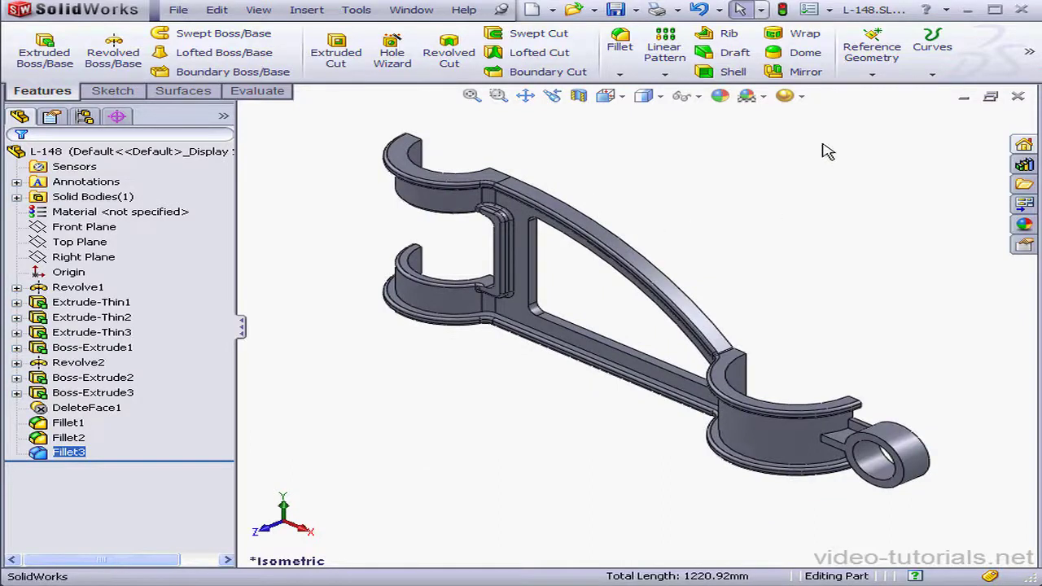
left_click(804, 72)
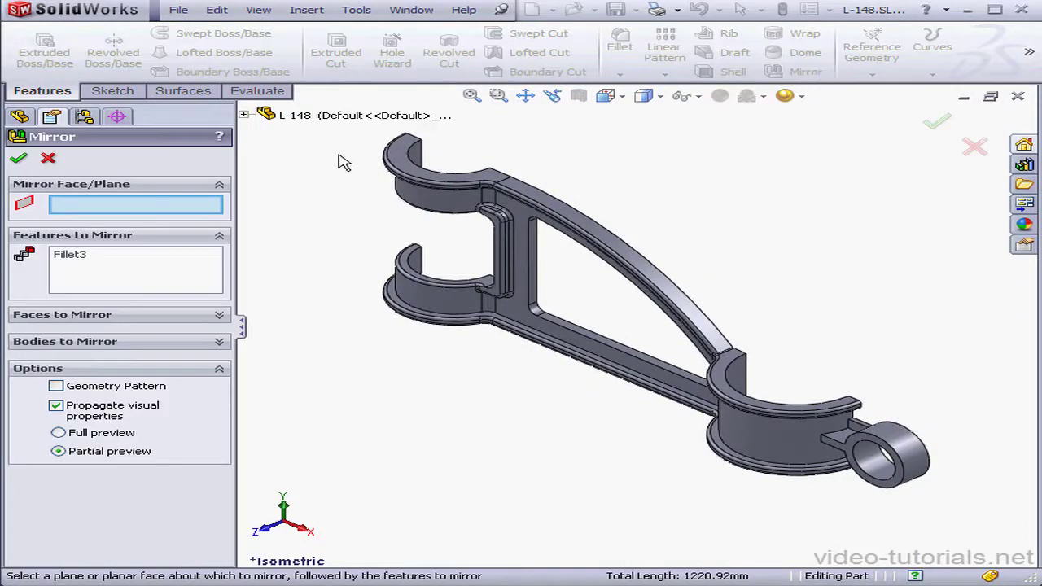
right_click(96, 260)
left_click(171, 282)
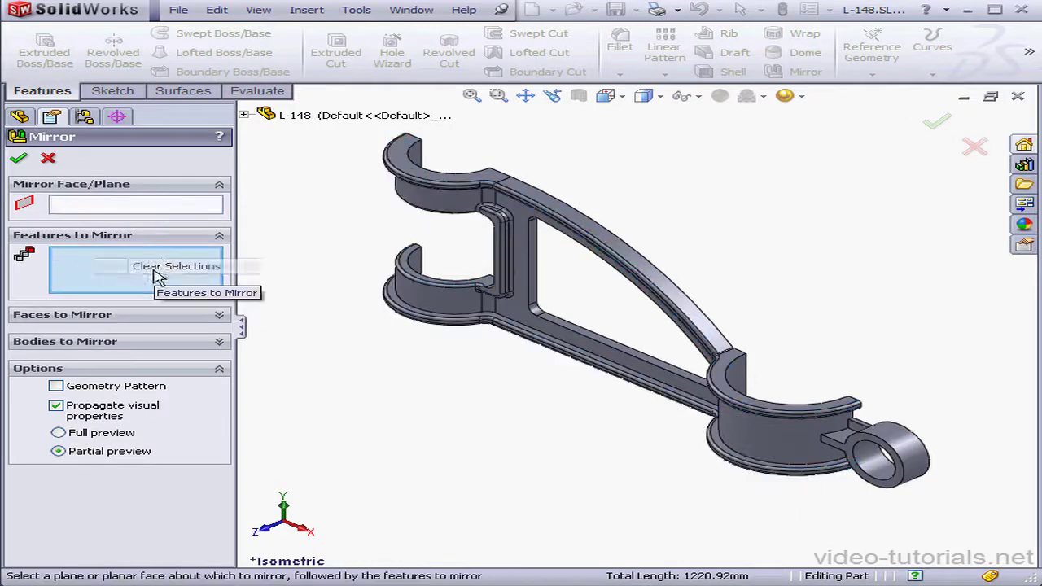
left_click(162, 208)
left_click(244, 116)
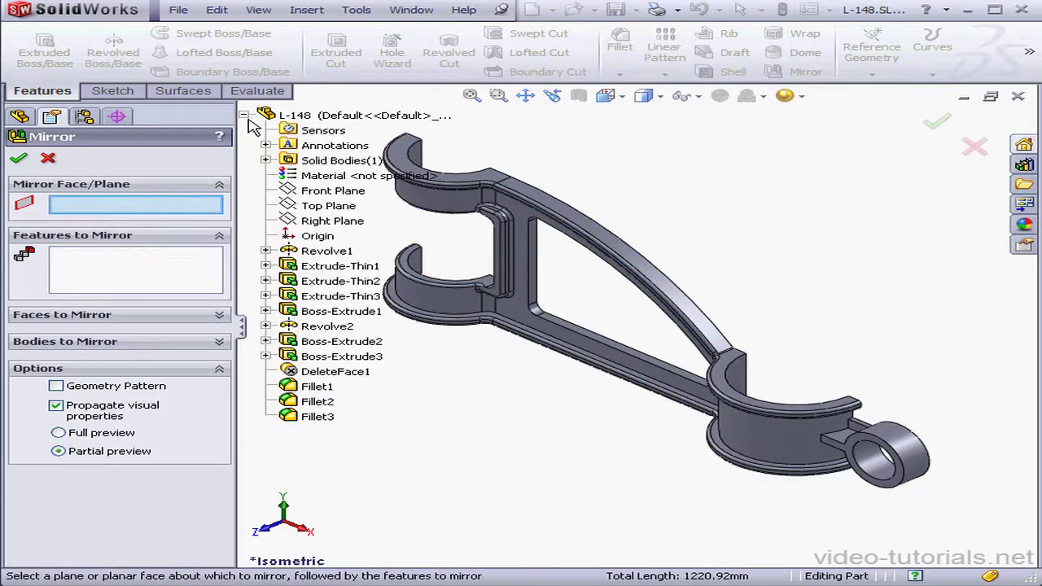
left_click(329, 191)
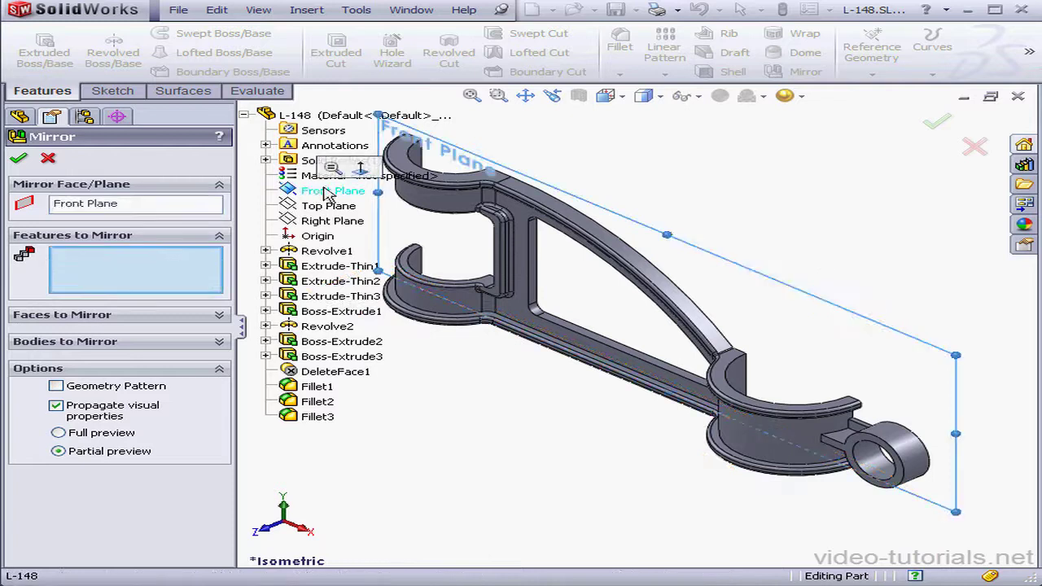
left_click(216, 342)
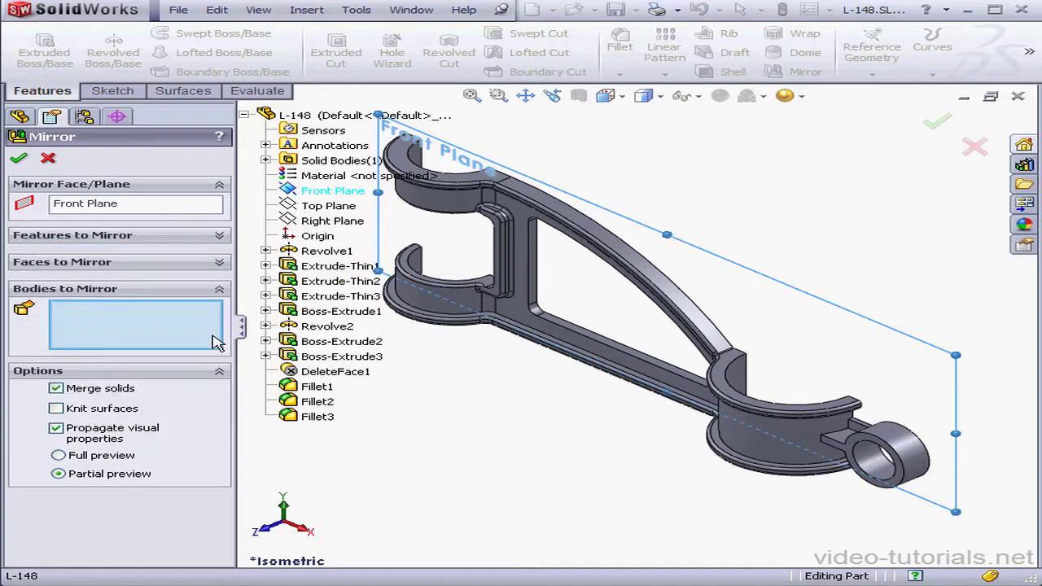
left_click(740, 446)
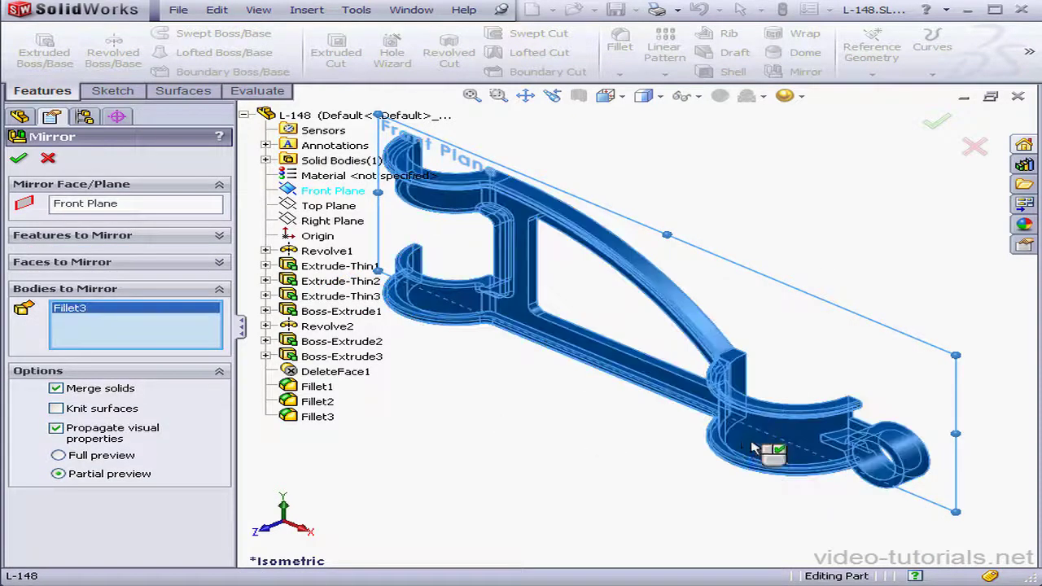
left_click(18, 160)
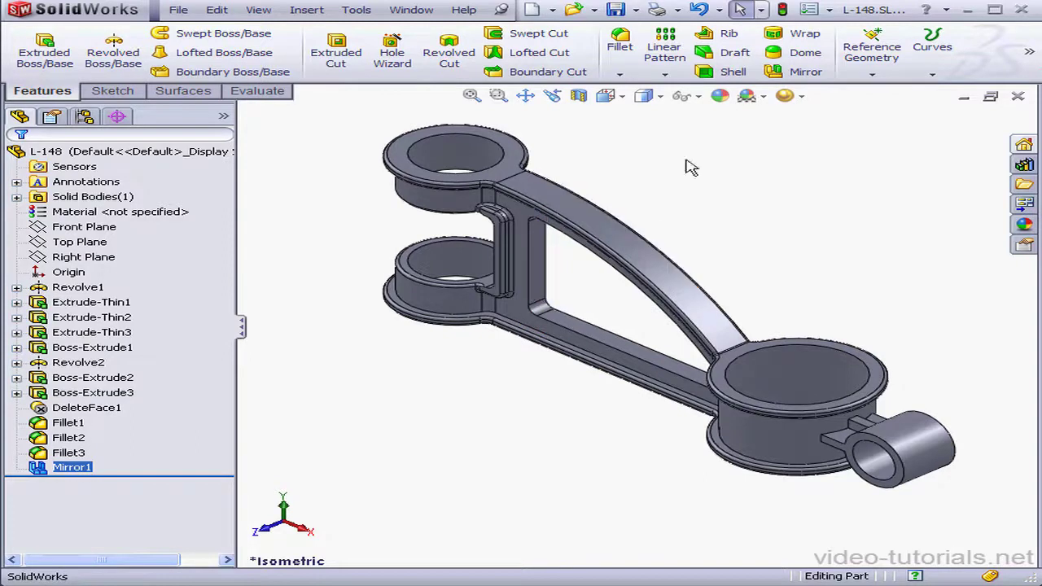
Step: Apply a full round fillet around the web's window, using both web faces as side sets and the inner window face as the centre
left_click(621, 43)
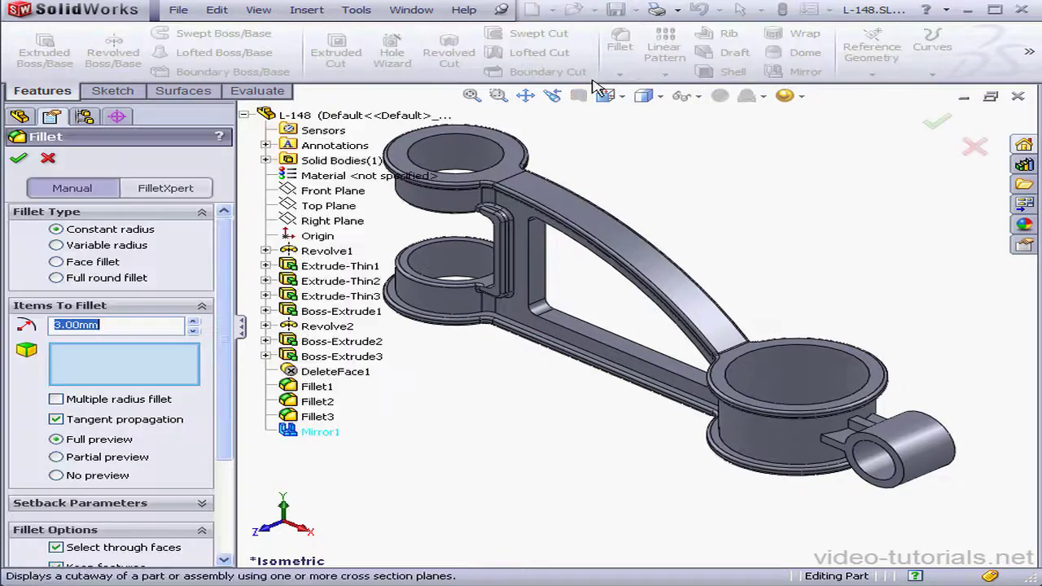
left_click(65, 279)
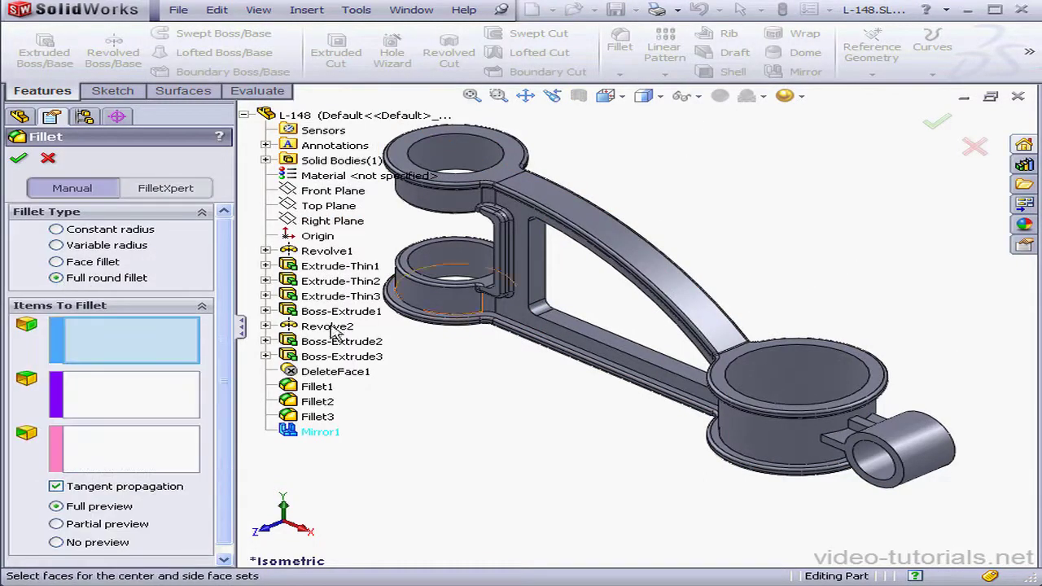
left_click(524, 302)
left_click(163, 396)
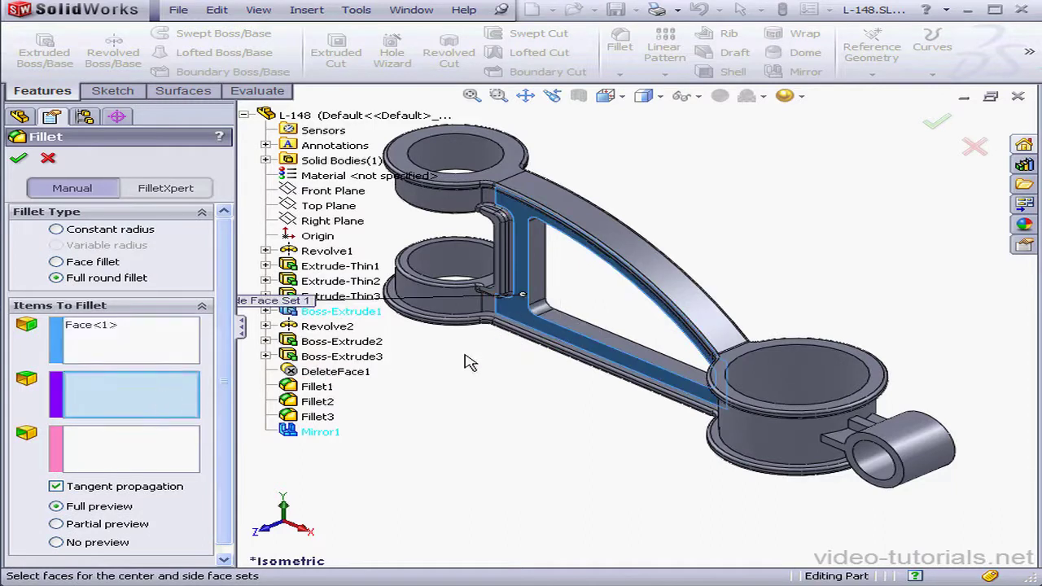
left_click(547, 291)
middle_click_drag(540, 285, 646, 321)
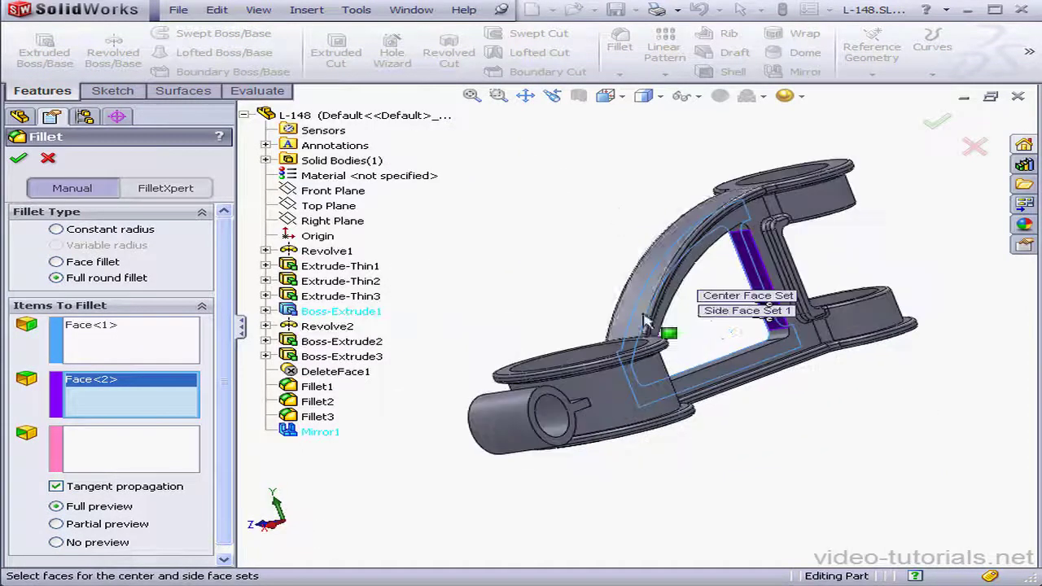
left_click(126, 452)
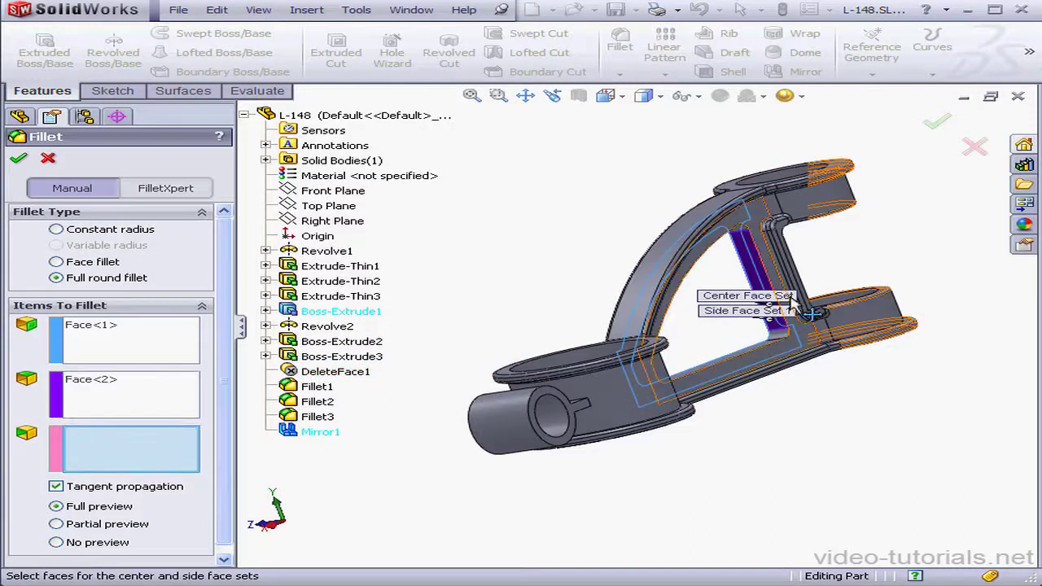
left_click(774, 277)
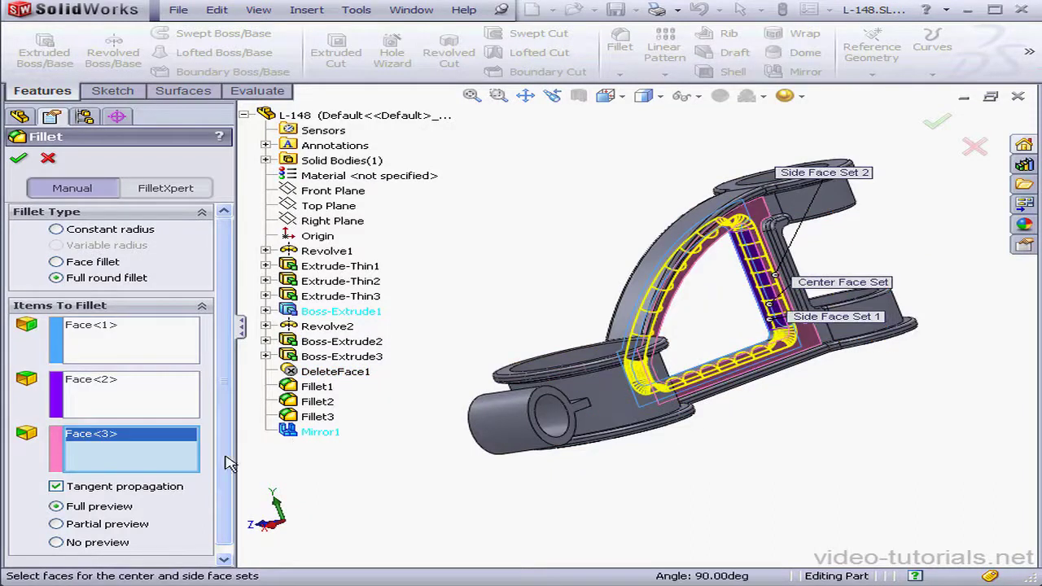
left_click(57, 487)
left_click(57, 487)
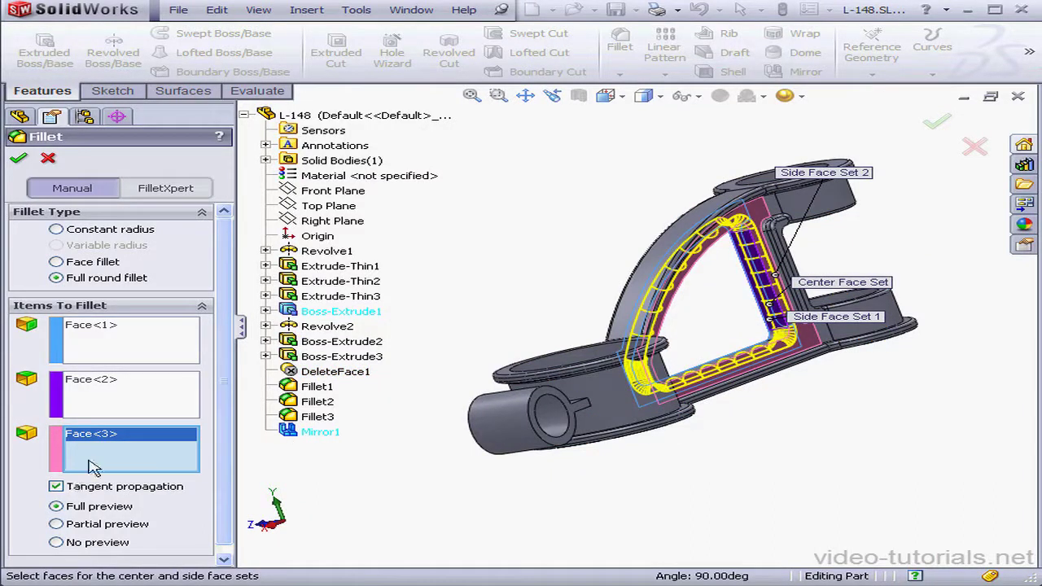
left_click(21, 160)
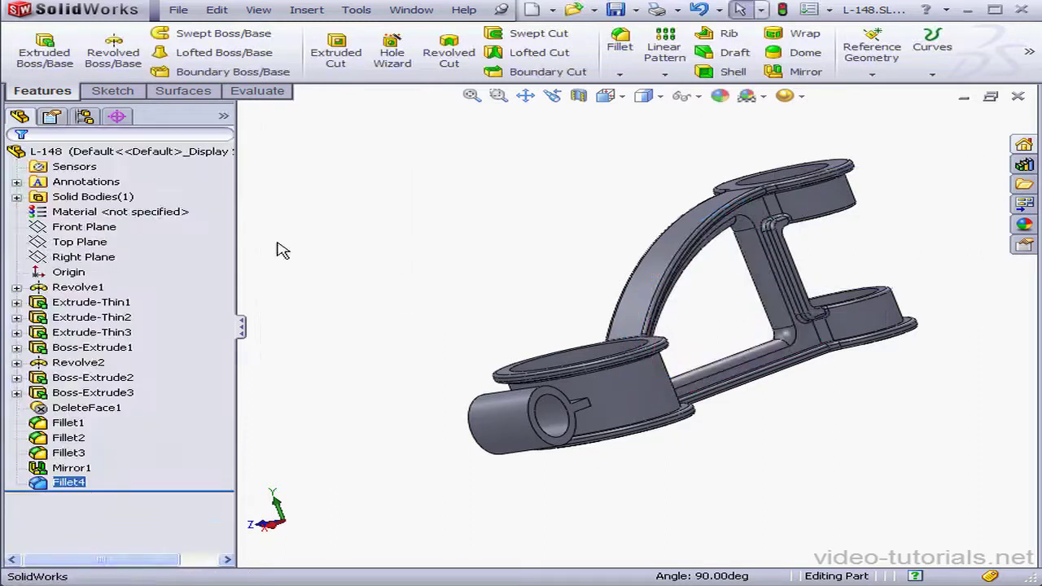
Step: Round the upper small rib between the large ring and the cross tube with a full round fillet across its two sides and outer face
middle_click_drag(658, 349, 756, 367)
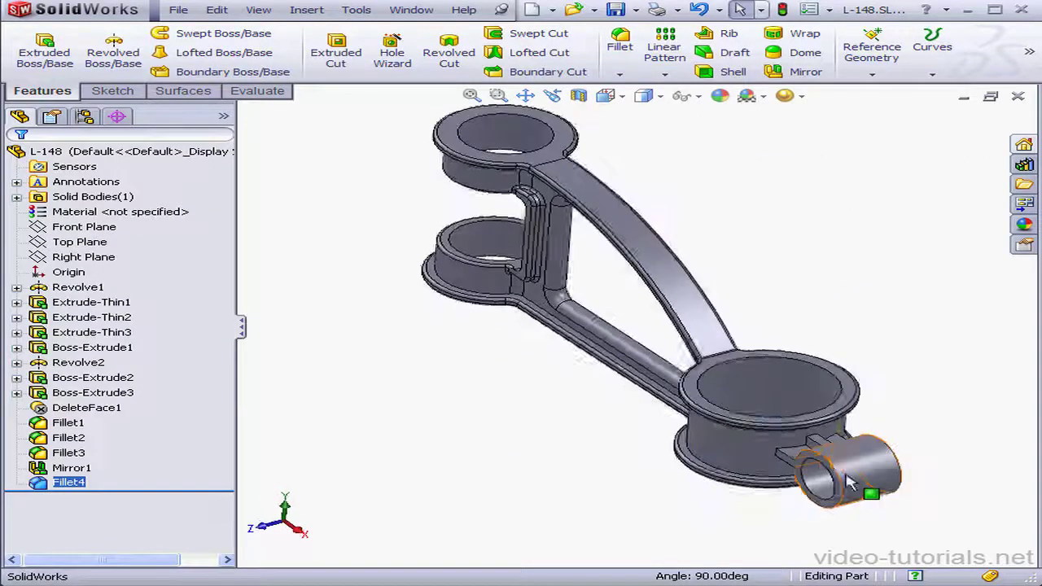
scroll(855, 487, "down", 4)
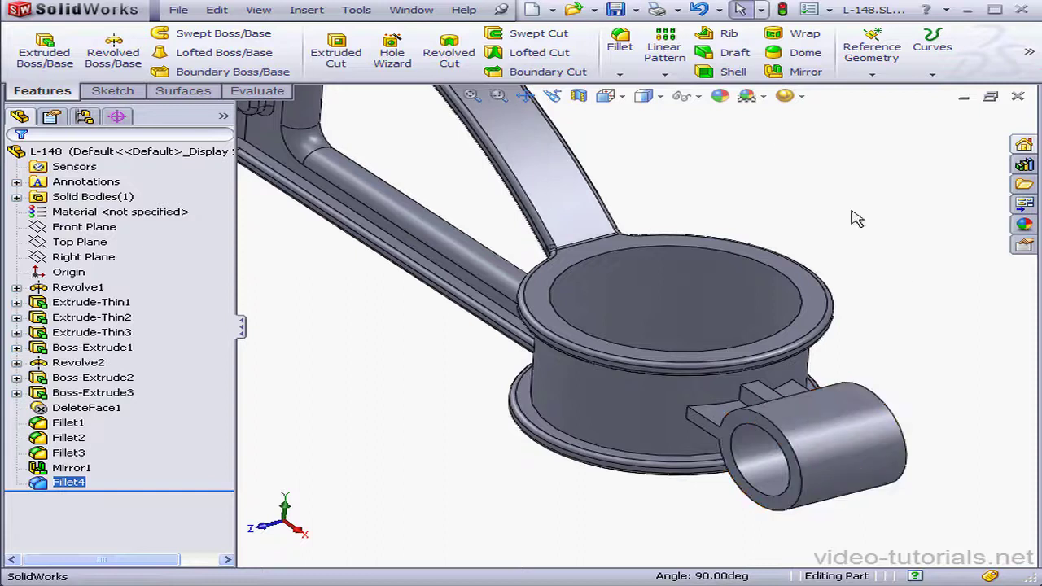
left_click(620, 41)
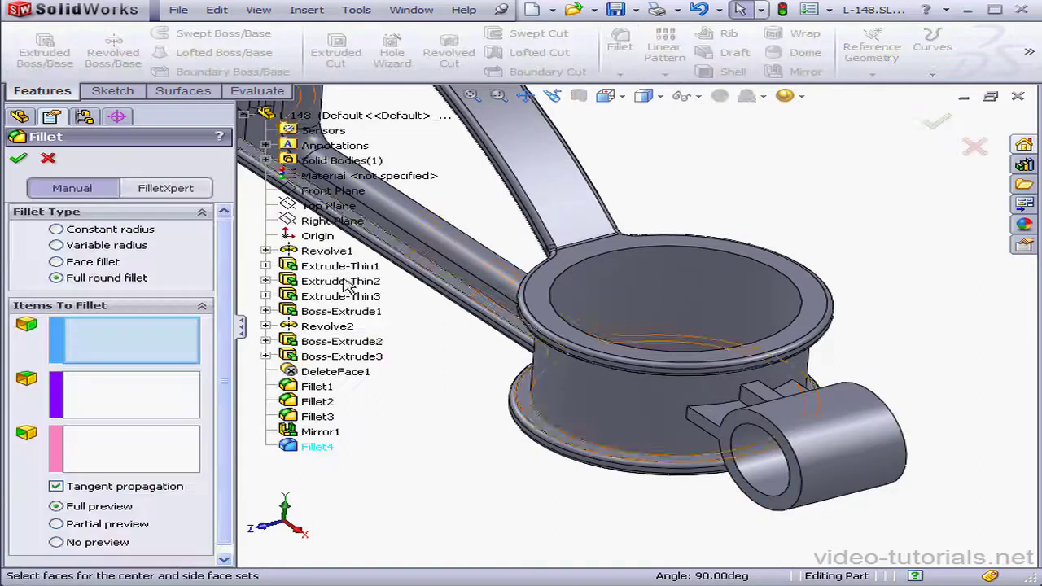
left_click(753, 399)
left_click(168, 396)
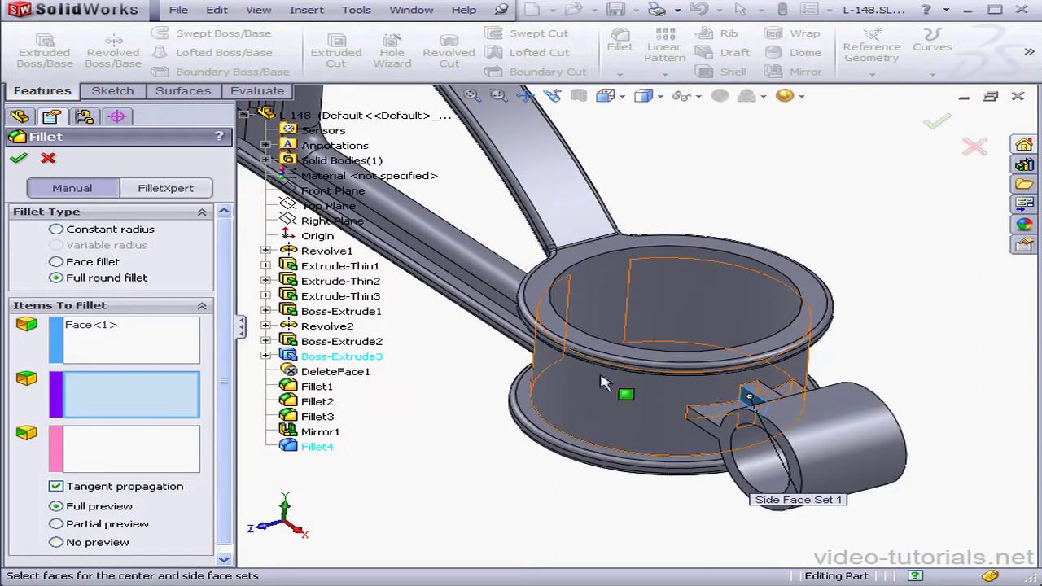
left_click(635, 412)
left_click(158, 444)
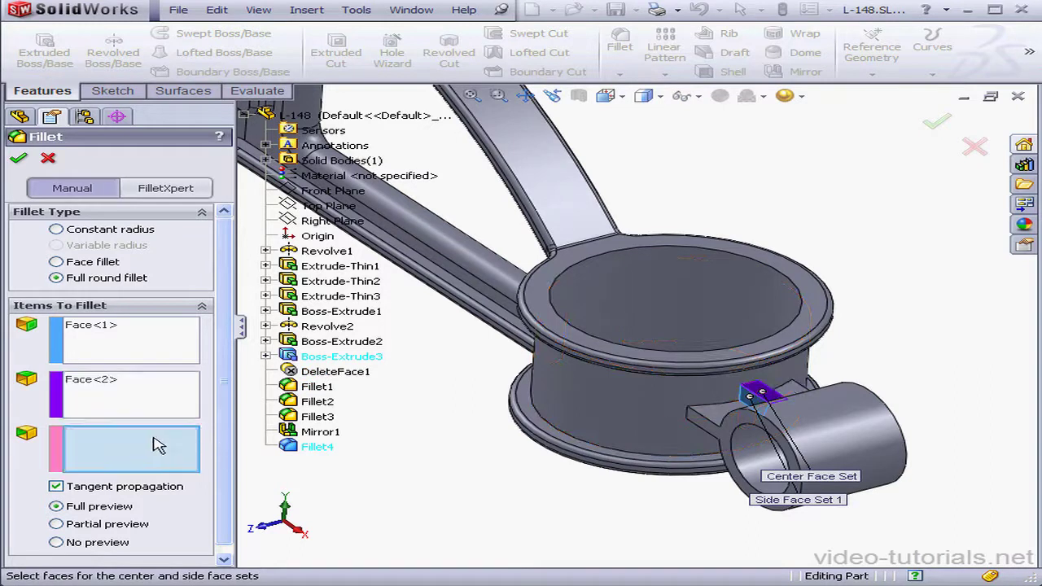
middle_click_drag(801, 427, 675, 460)
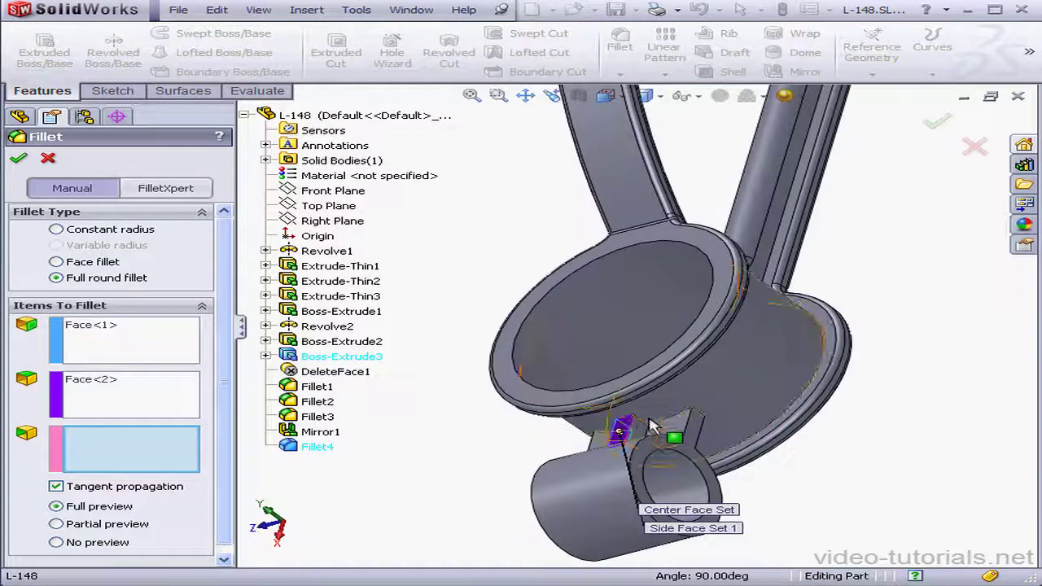
left_click(637, 439)
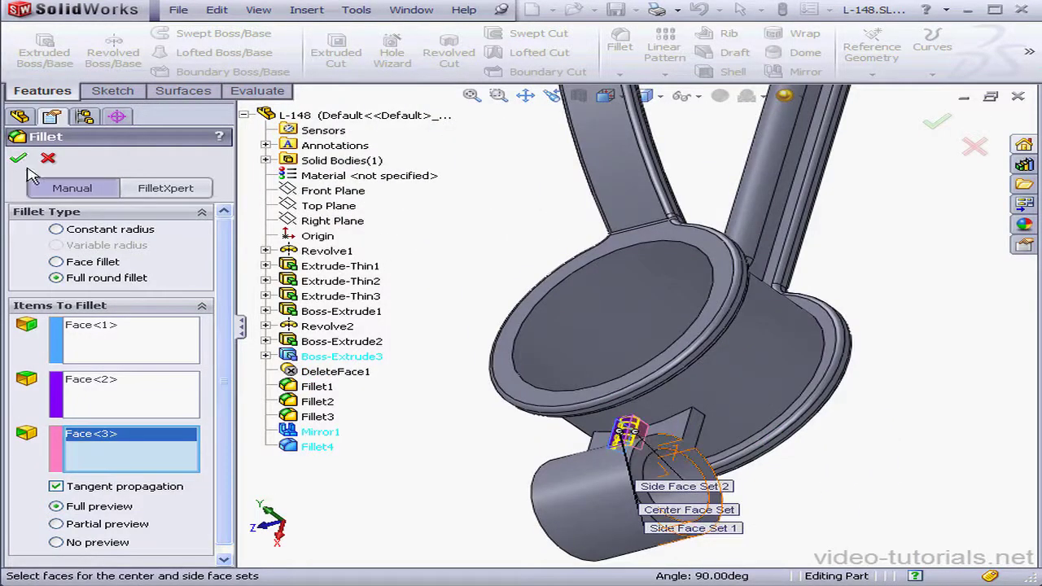
left_click(18, 158)
Step: Round the matching small rib on the underside of the cross tube's connecting plate with a full round fillet
middle_click_drag(616, 525, 602, 553)
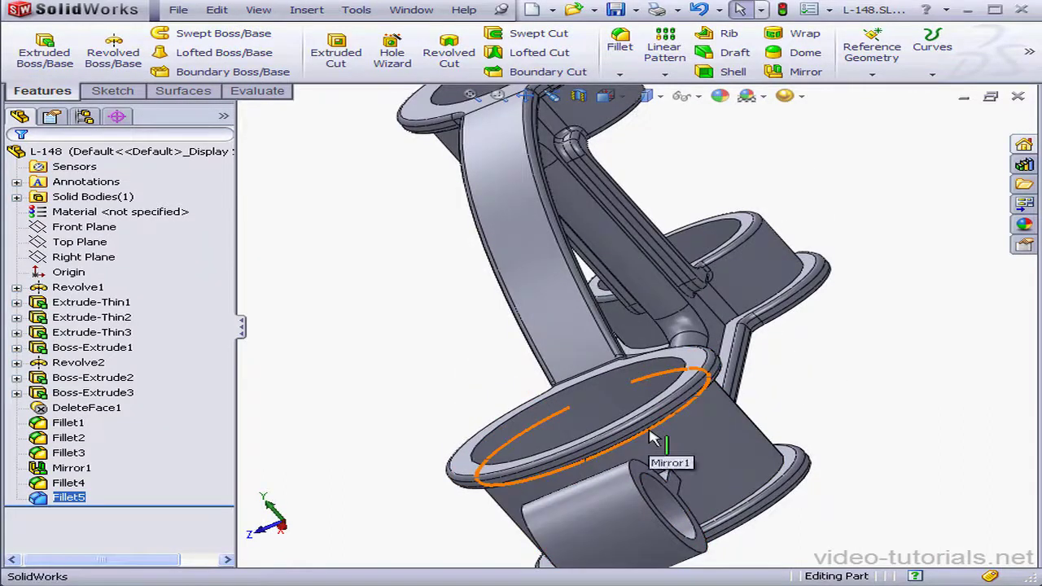
middle_click_drag(655, 439, 659, 240)
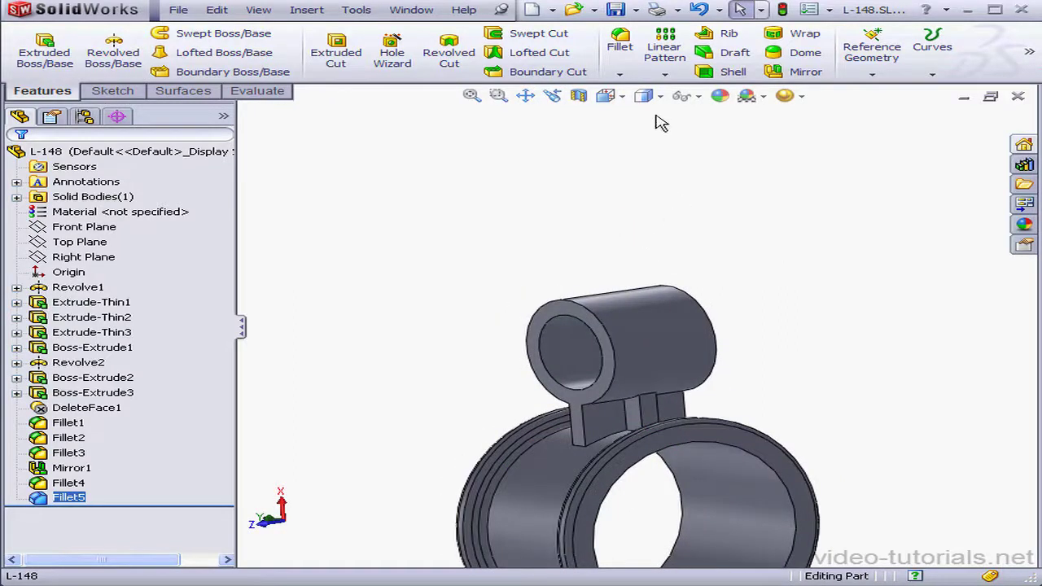
left_click(620, 43)
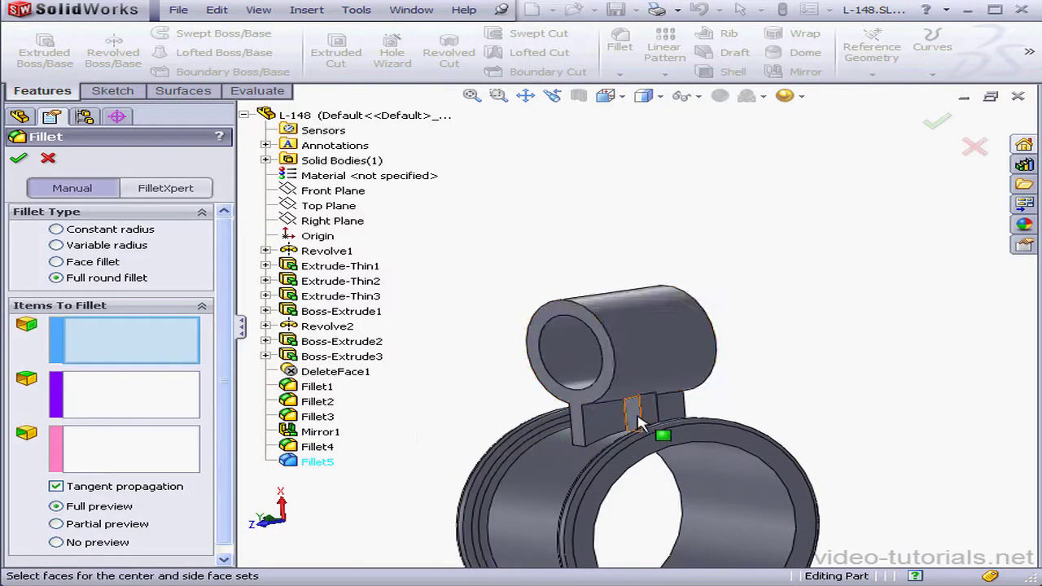
left_click(635, 415)
left_click(158, 406)
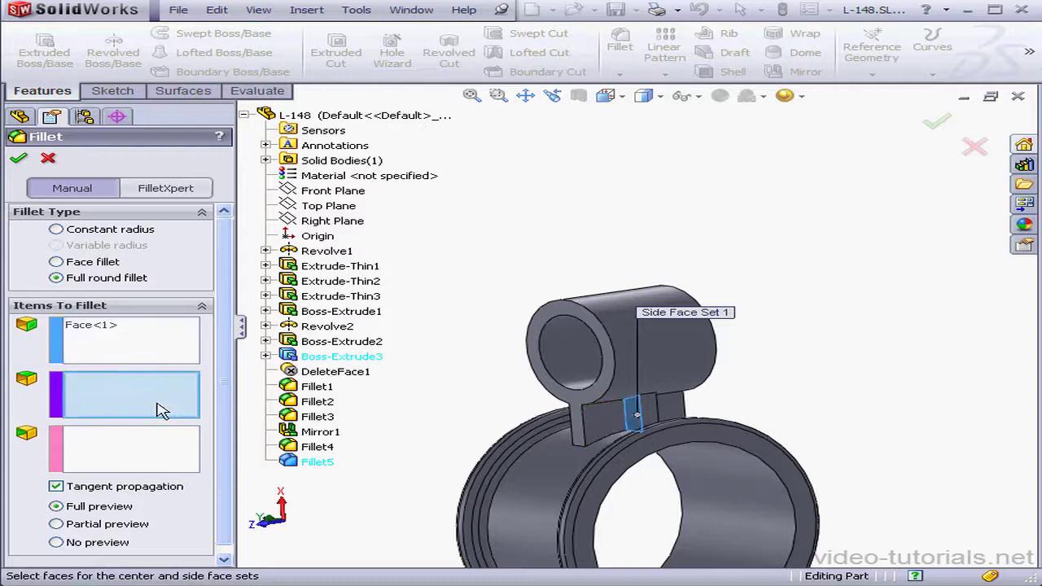
left_click(655, 414)
middle_click_drag(649, 446, 512, 457)
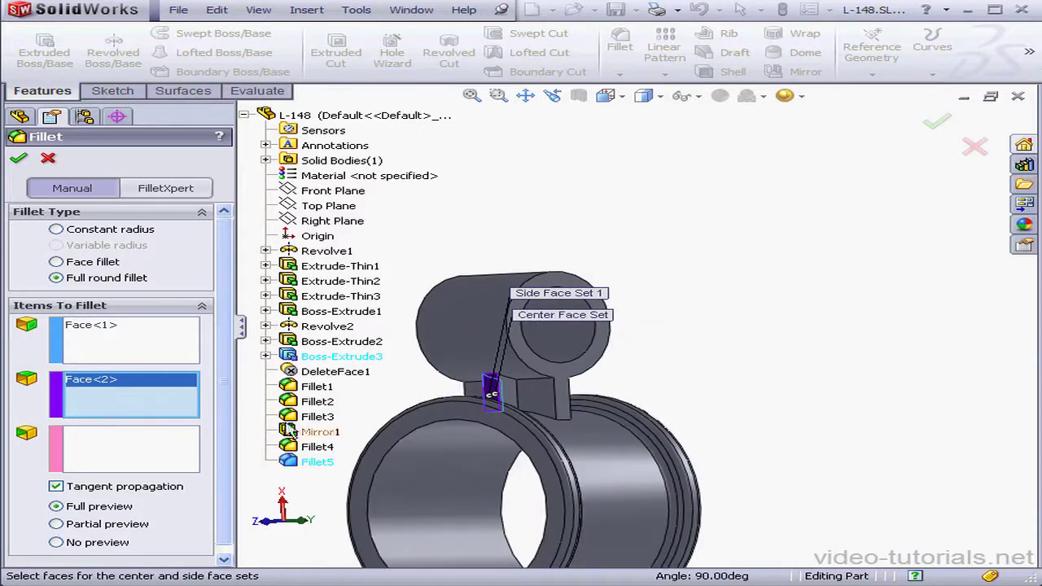
left_click(167, 448)
left_click(498, 397)
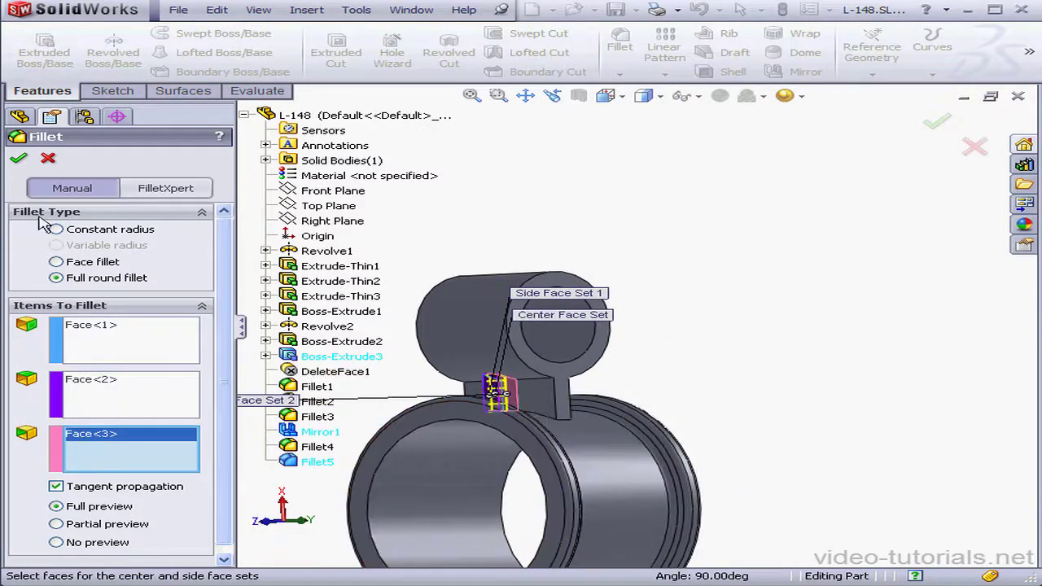
left_click(20, 160)
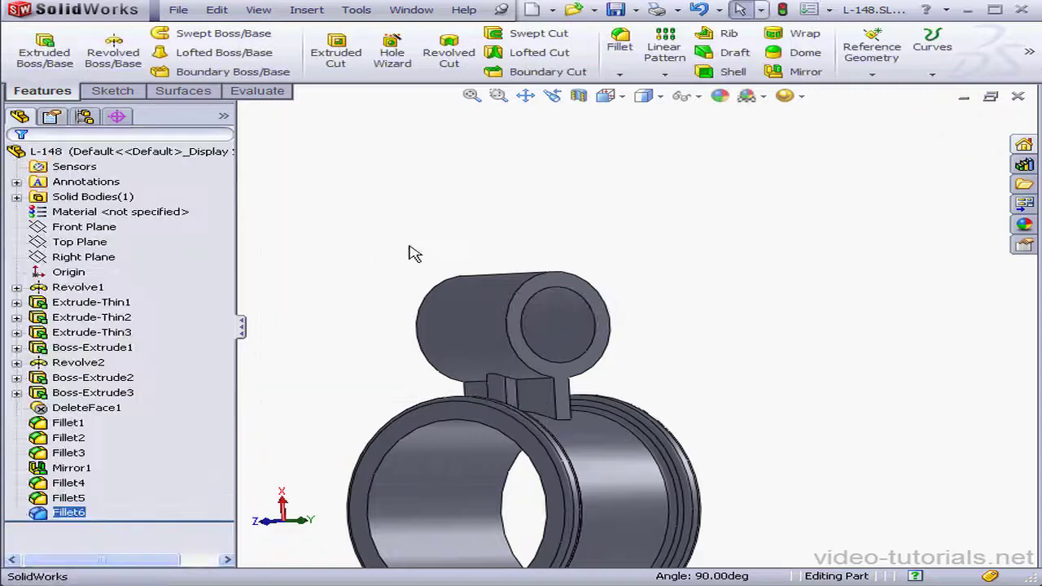
Step: Set up a constant radius fillet of 3 mm for the cross tube's connection to the large ring, in isometric view
left_click(616, 98)
left_click(666, 130)
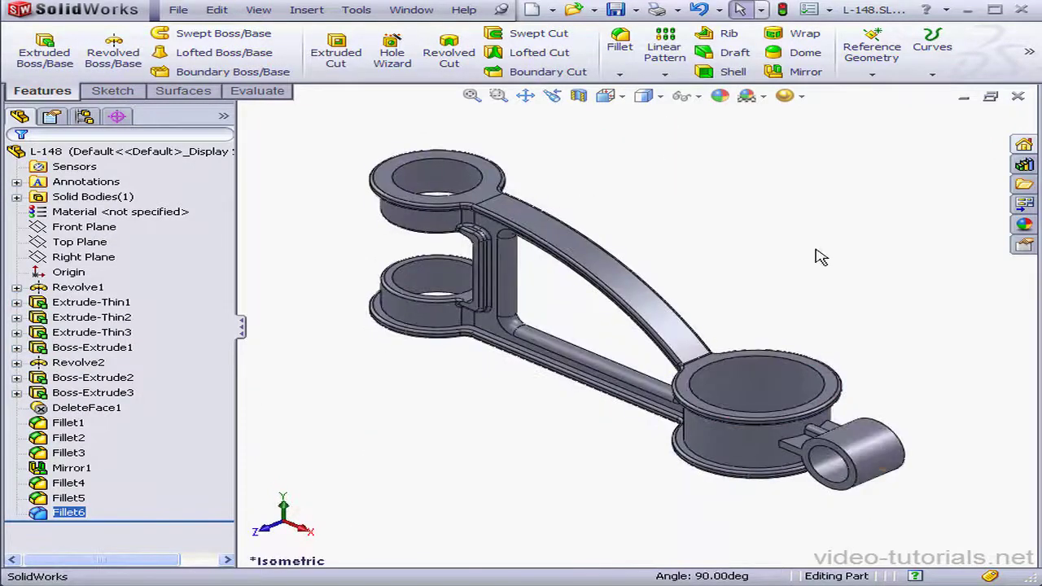
scroll(822, 406, "down", 5)
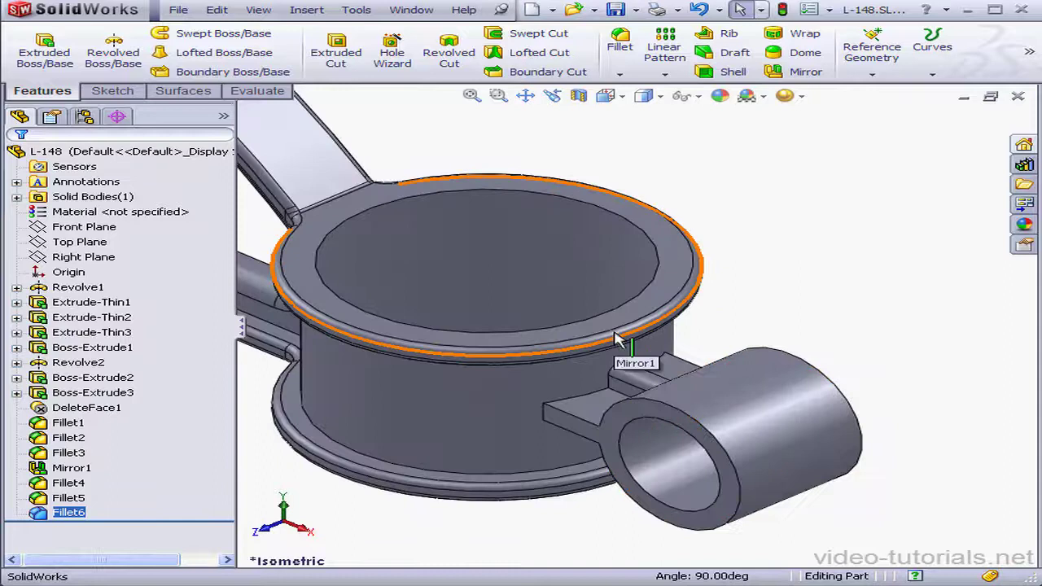
left_click(619, 43)
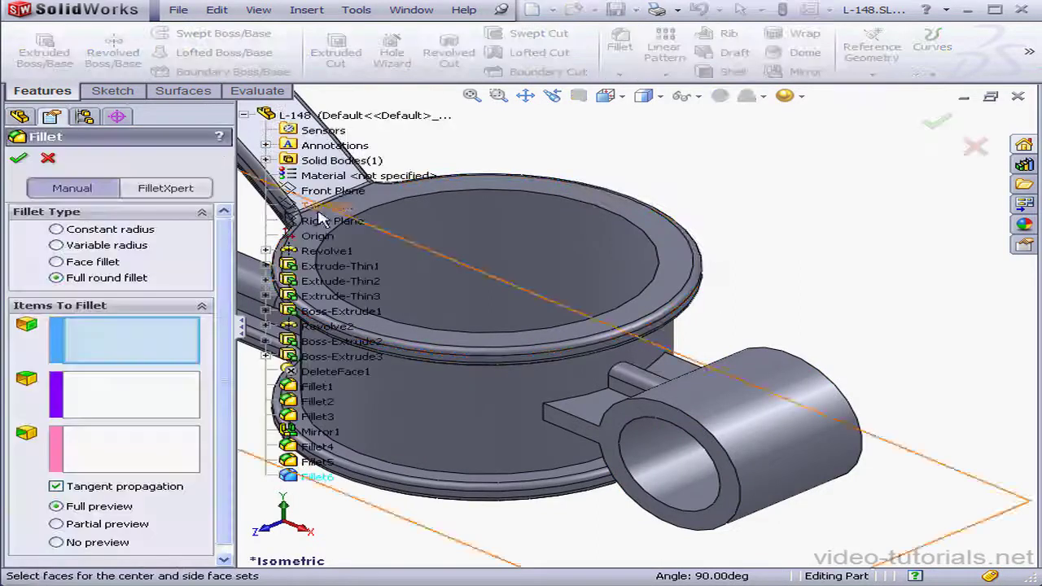
left_click(57, 230)
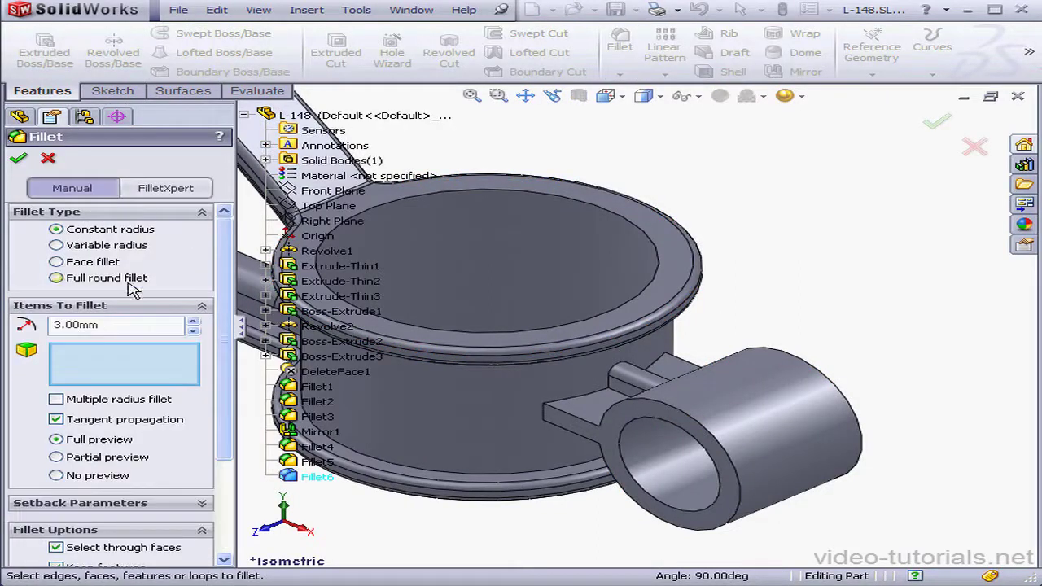
left_click(586, 399)
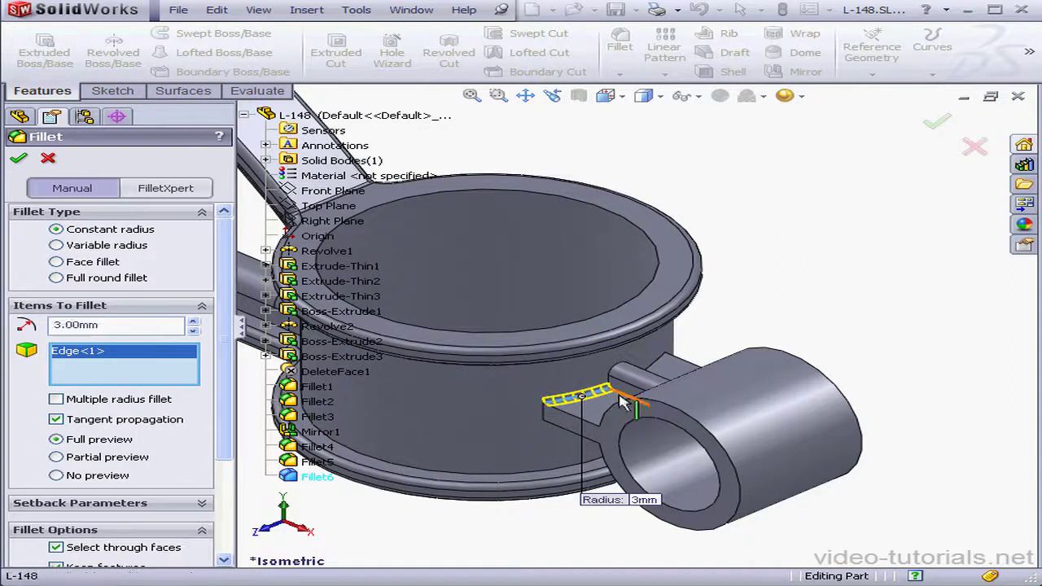
left_click(623, 399)
key("Escape")
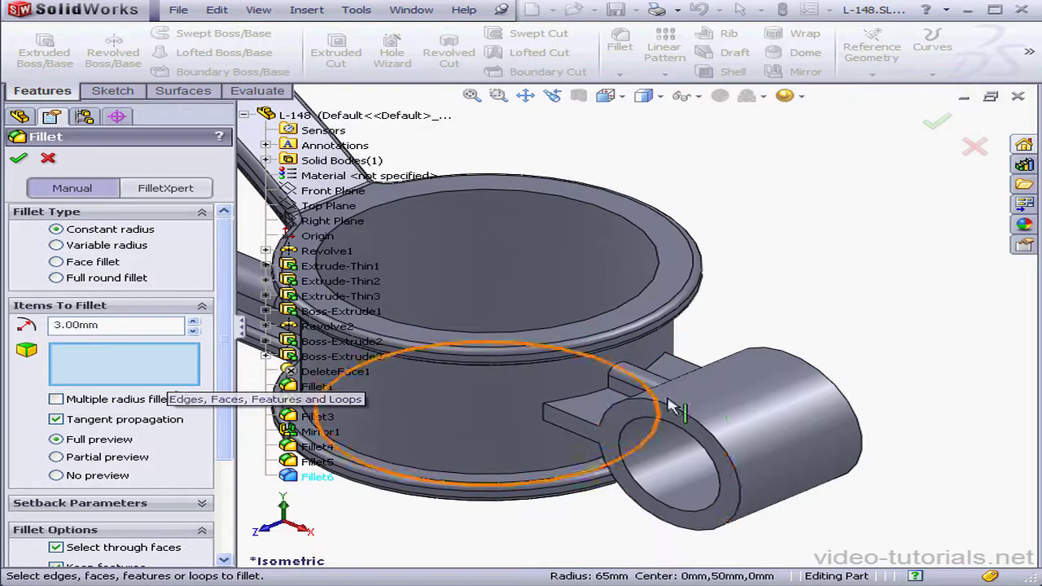
Step: Add the connecting plate's two upper faces beside the rib and the end edges of the upper rounded rib to the 3 mm fillet
left_click(610, 416)
left_click(602, 415)
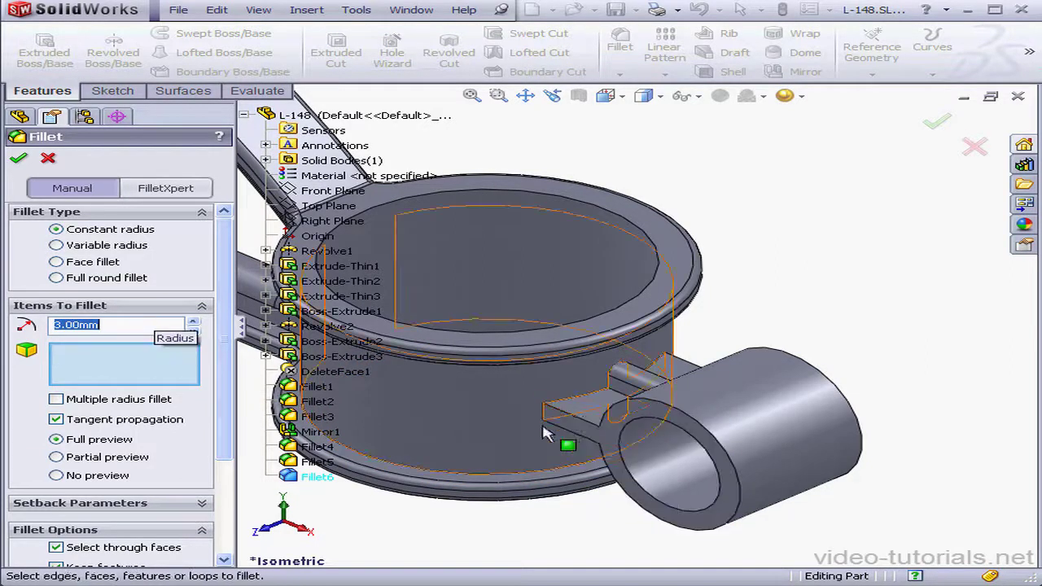
left_click(606, 419)
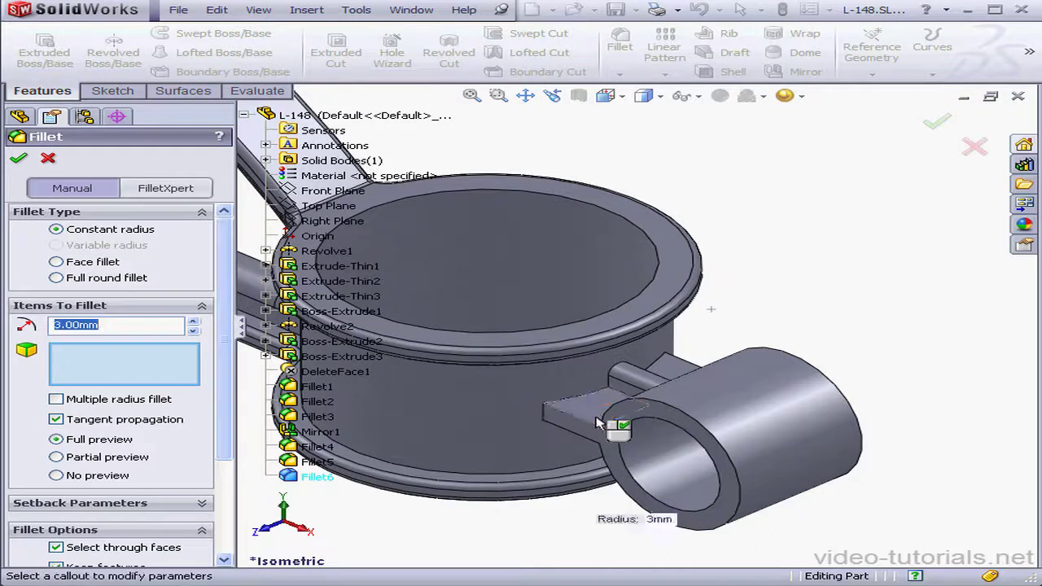
left_click(694, 373)
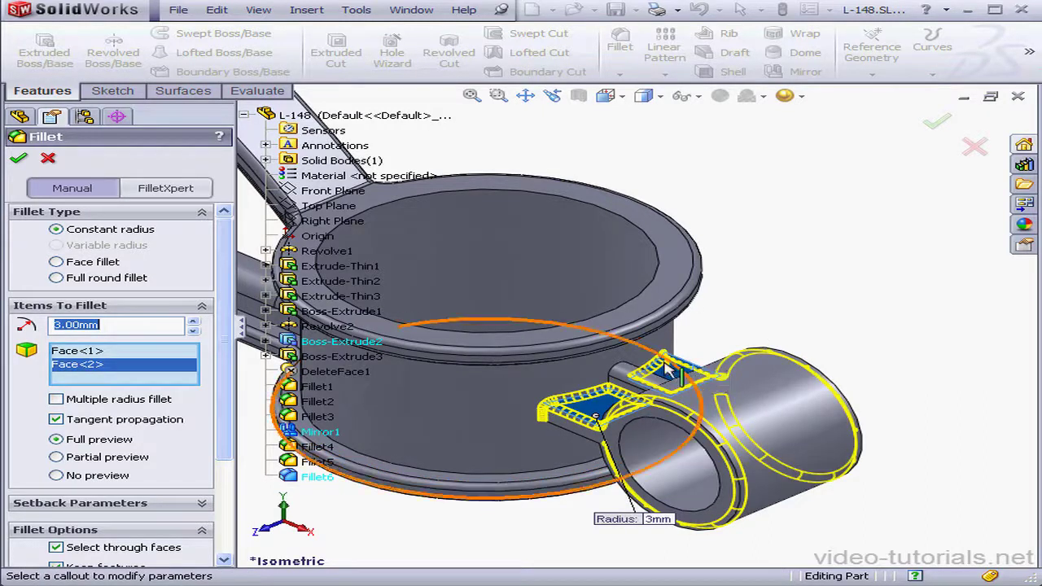
left_click(614, 389)
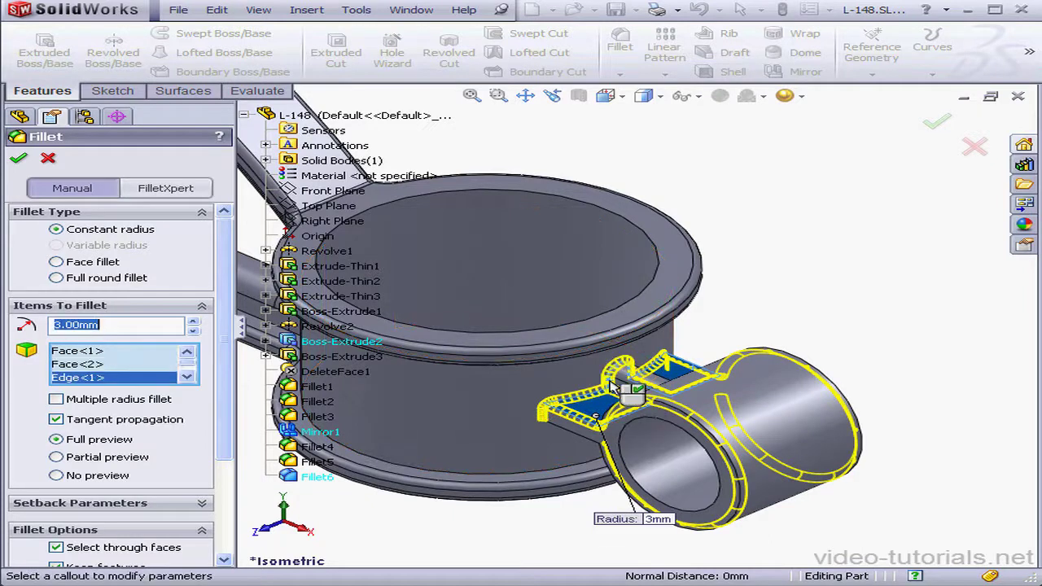
mouse_move(649, 389)
middle_mouse_down()
mouse_move(690, 414)
mouse_move(654, 399)
mouse_move(661, 376)
middle_mouse_up()
left_click(671, 394)
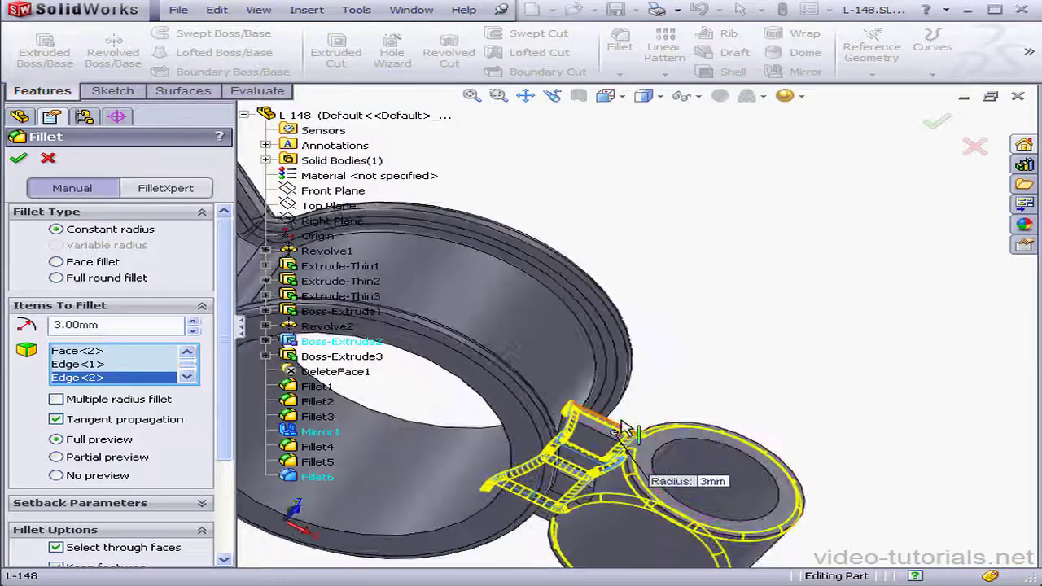
Step: Include the plate's two underside faces and both end edges of the lower rounded rib, and complete the 3 mm fillet
left_click(597, 450)
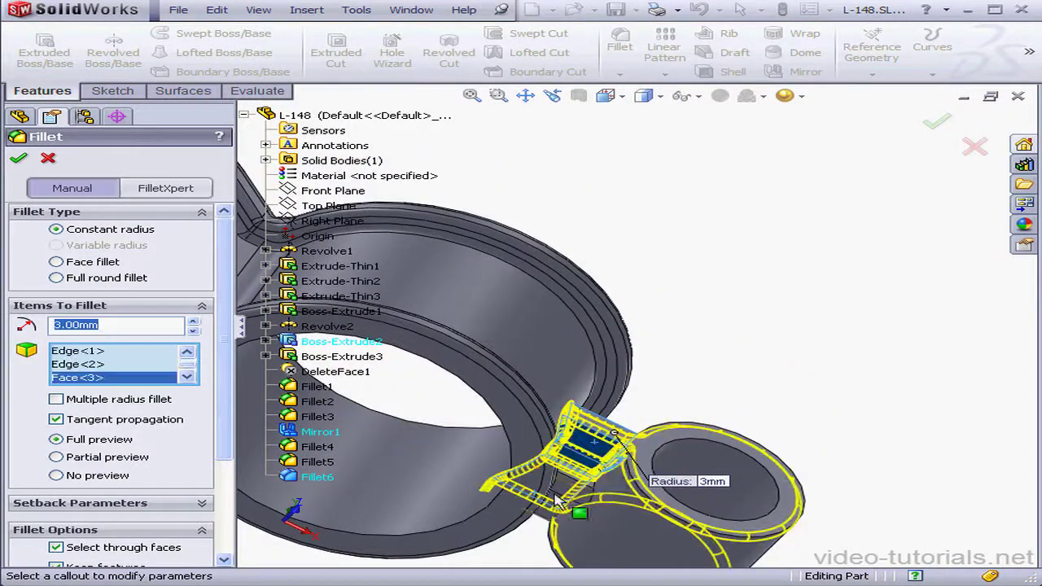
scroll(561, 495, "down", 4)
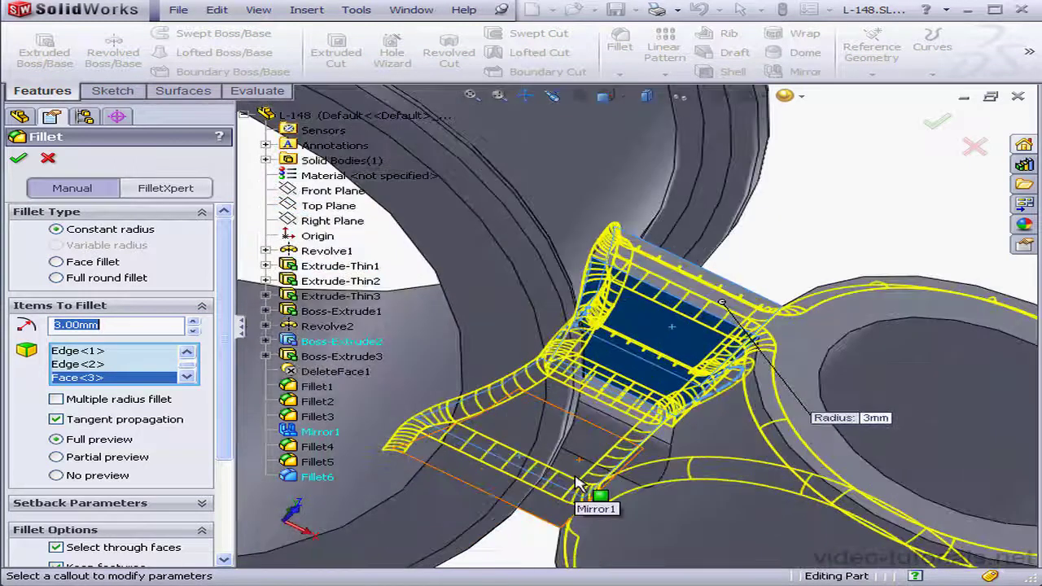
left_click(558, 500)
middle_click_drag(598, 482, 663, 390)
left_click(711, 436)
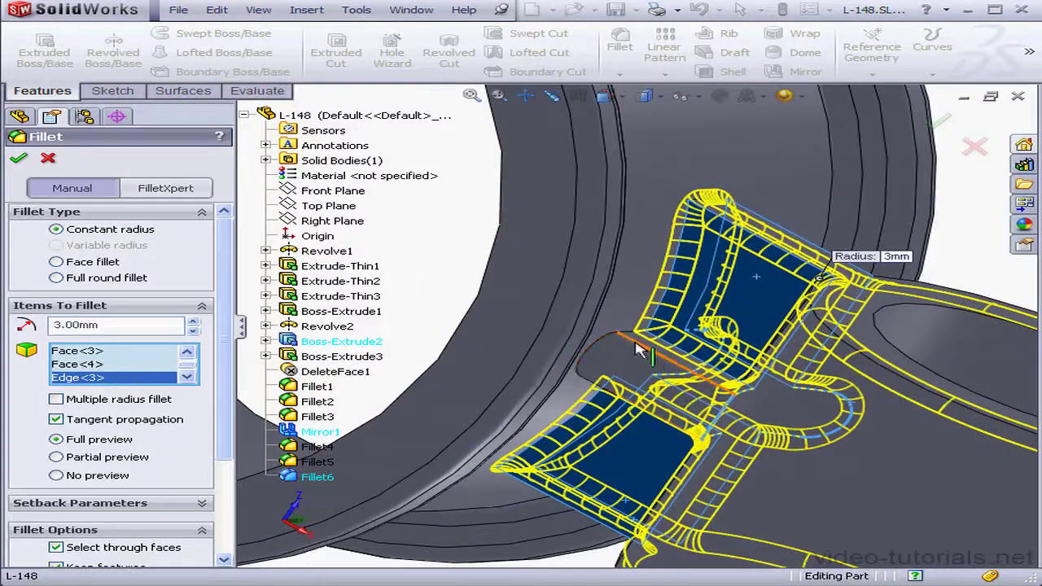
left_click(603, 346)
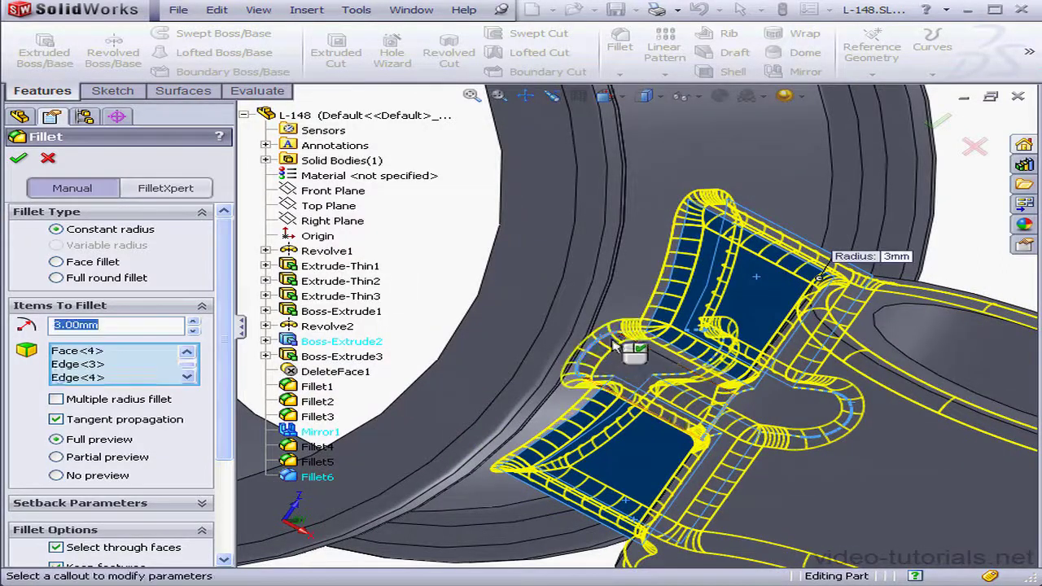
mouse_move(682, 393)
middle_mouse_down()
mouse_move(639, 382)
mouse_move(610, 350)
mouse_move(671, 393)
middle_mouse_up()
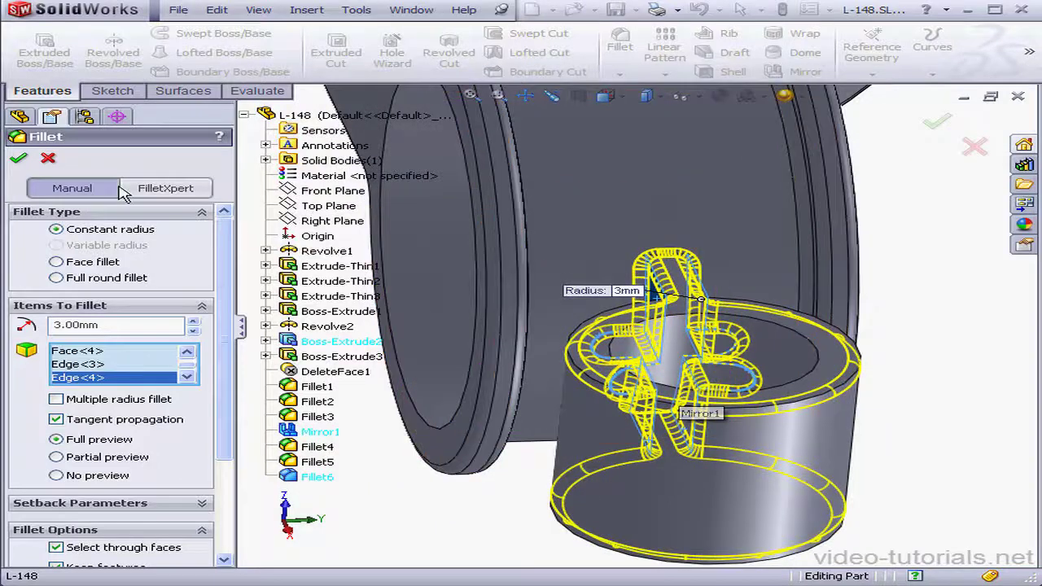
left_click(21, 161)
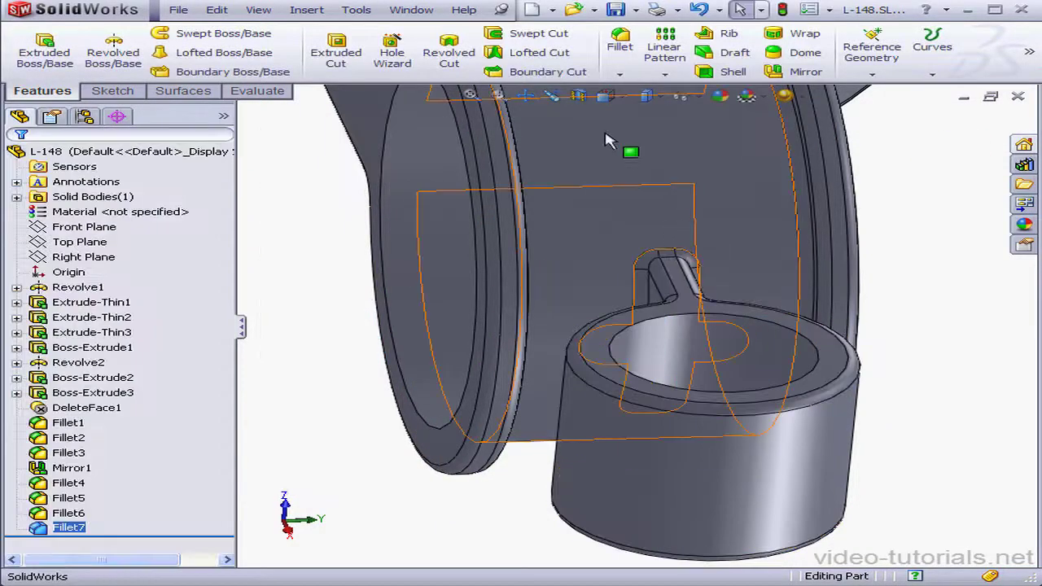
Step: Examine the filleted arm as a whole in isometric view
left_click(607, 103)
left_click(665, 120)
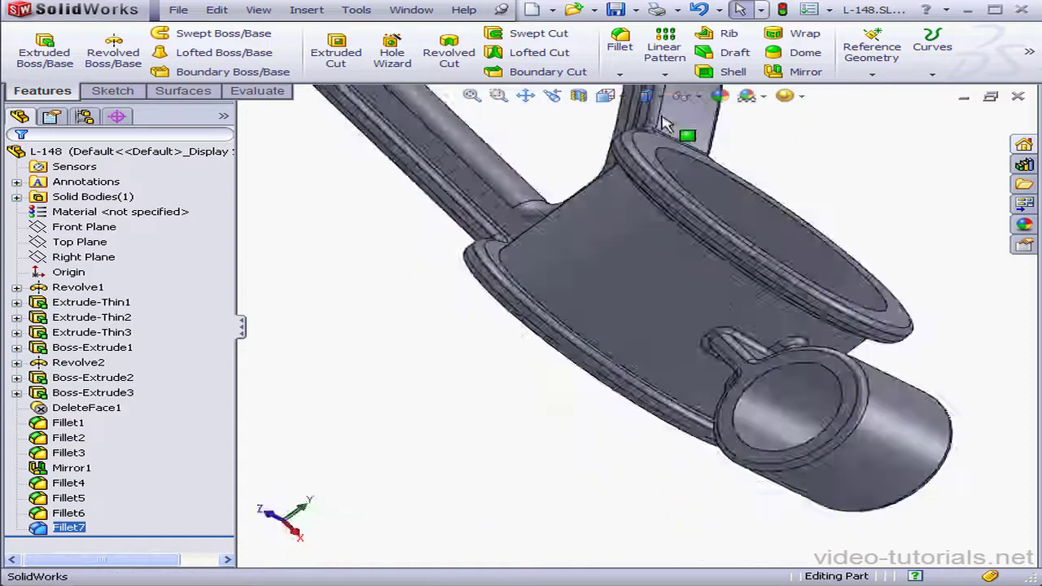
scroll(666, 306, "down", 3)
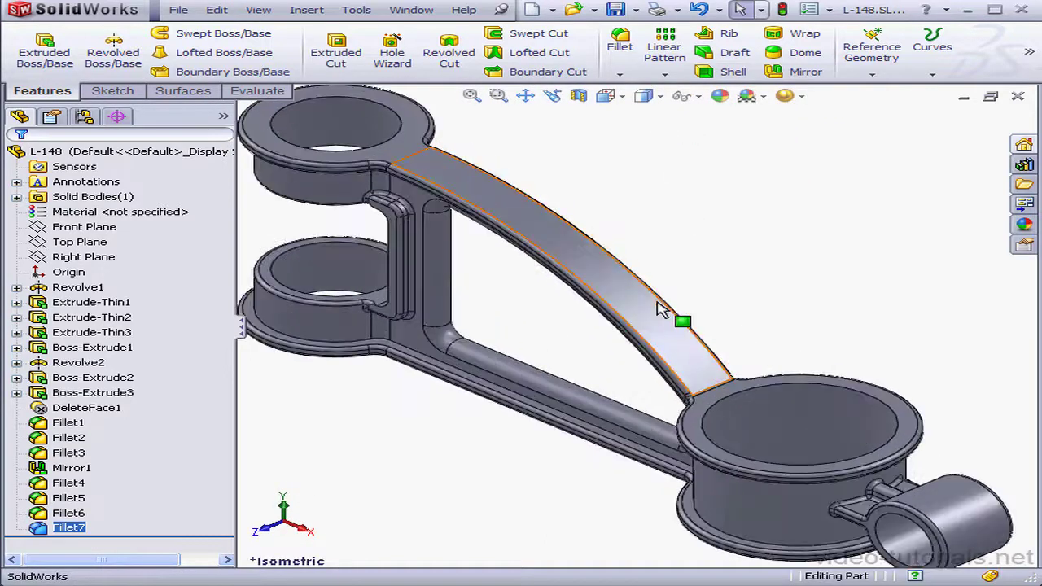